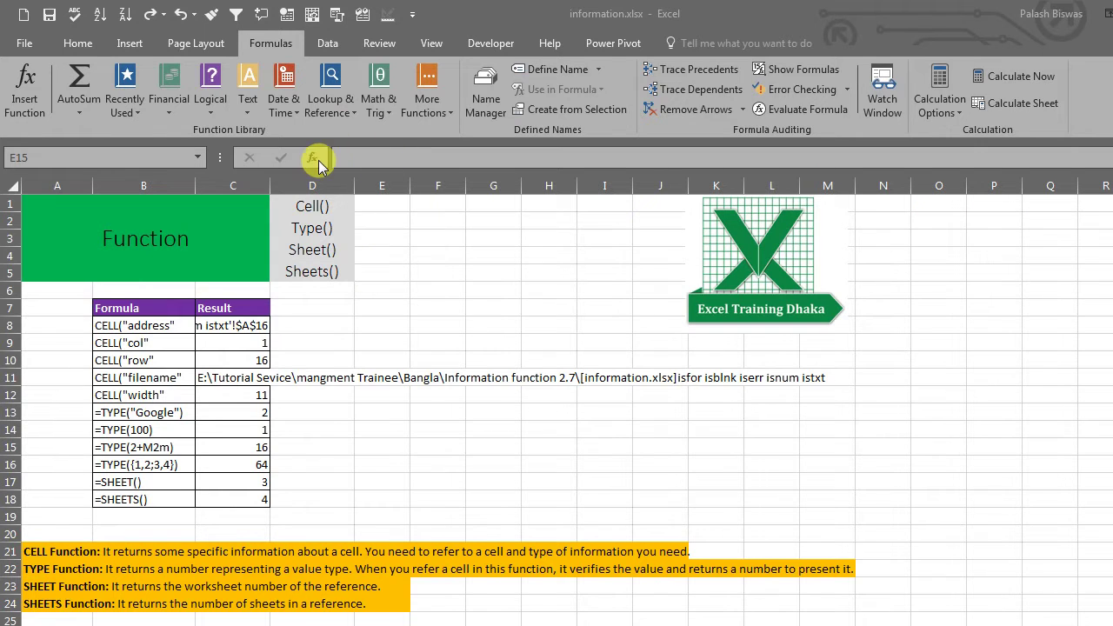
# Step: Left-align the CELL("address") result in cell C8
pyautogui.click(224, 323)
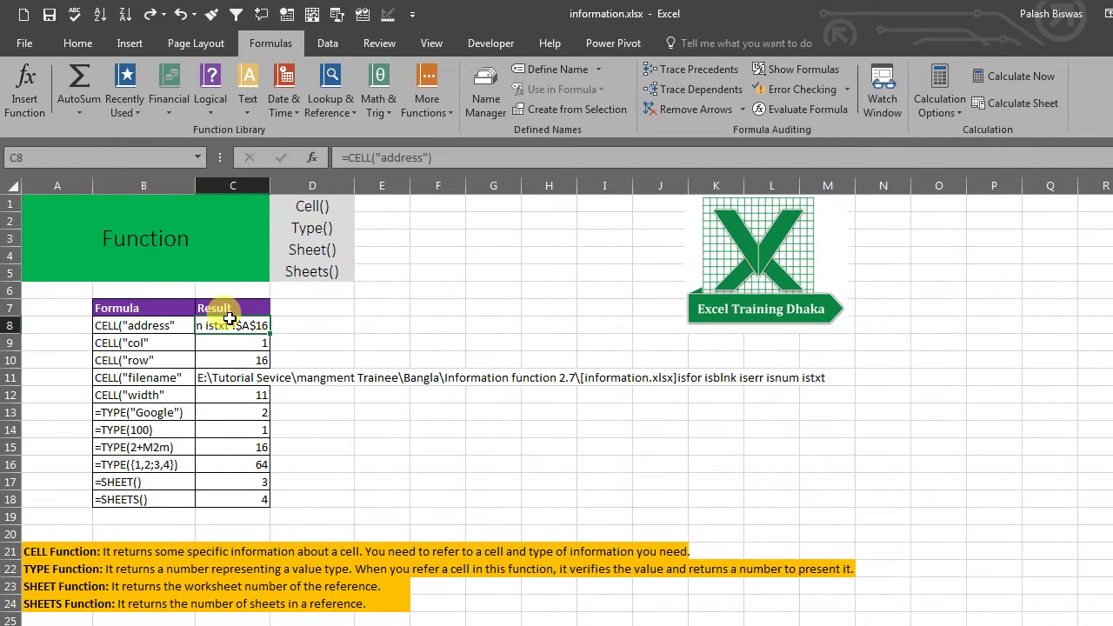
pyautogui.moveTo(155, 326); pyautogui.dragTo(169, 387)
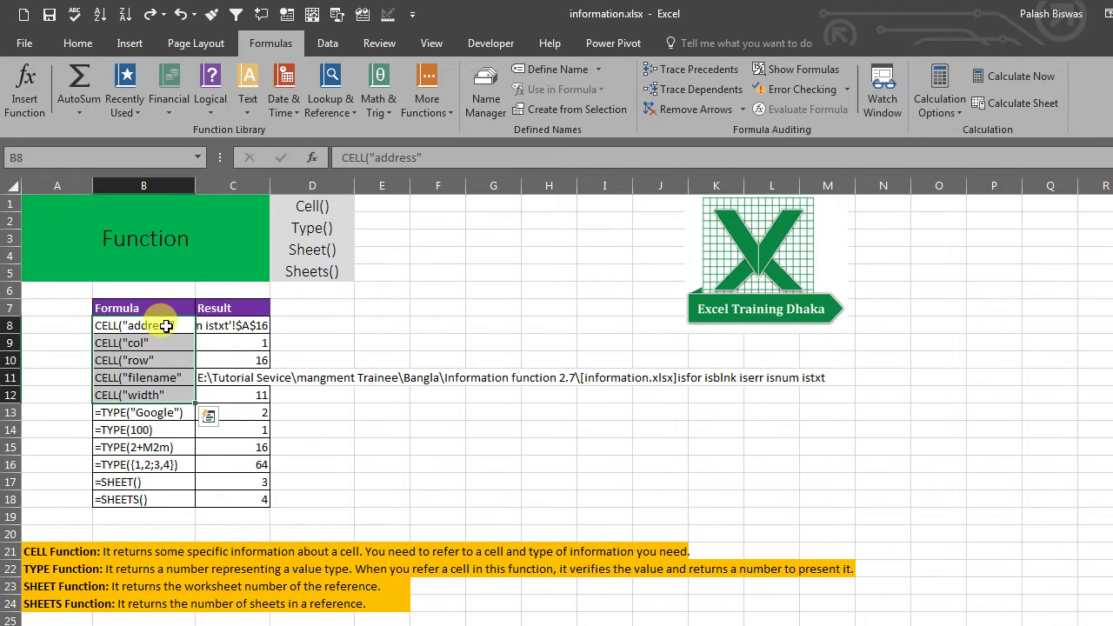
pyautogui.click(234, 324)
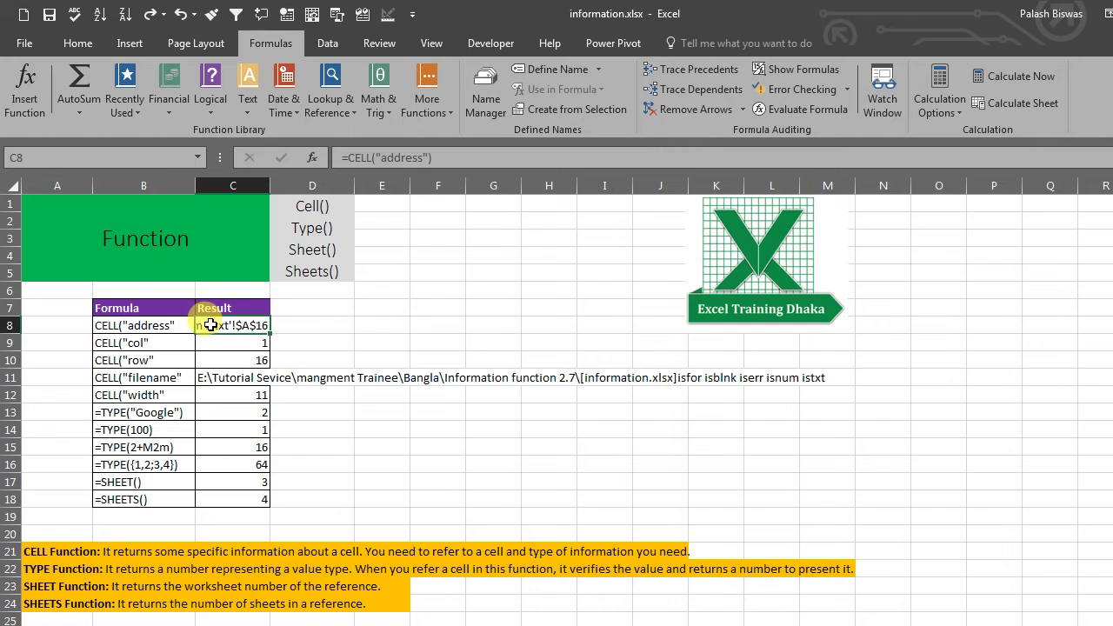
pyautogui.click(80, 43)
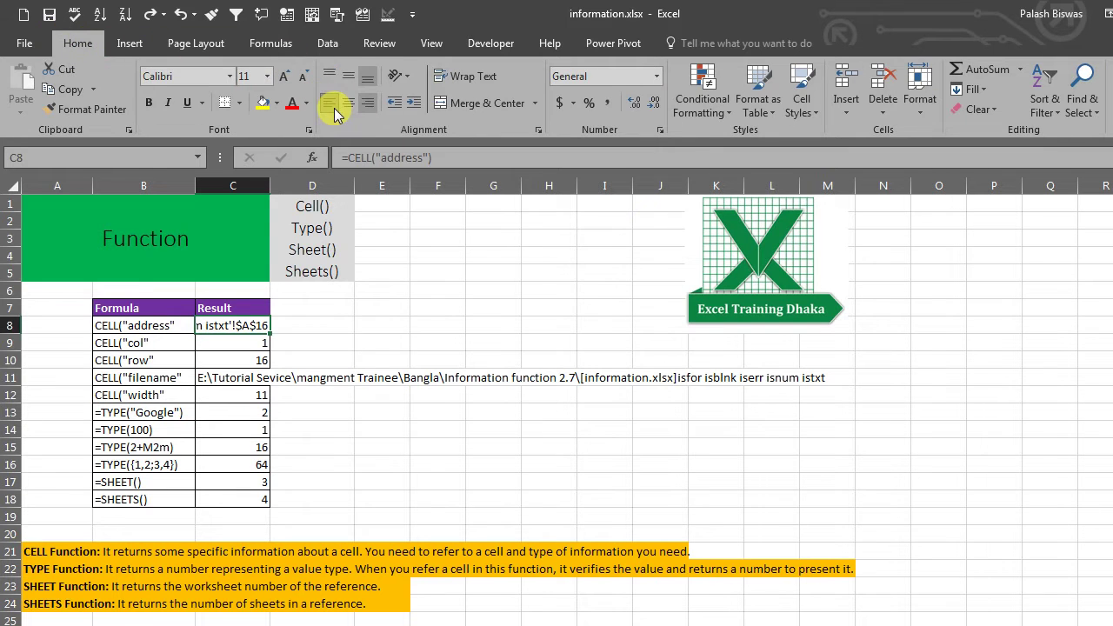
pyautogui.click(328, 103)
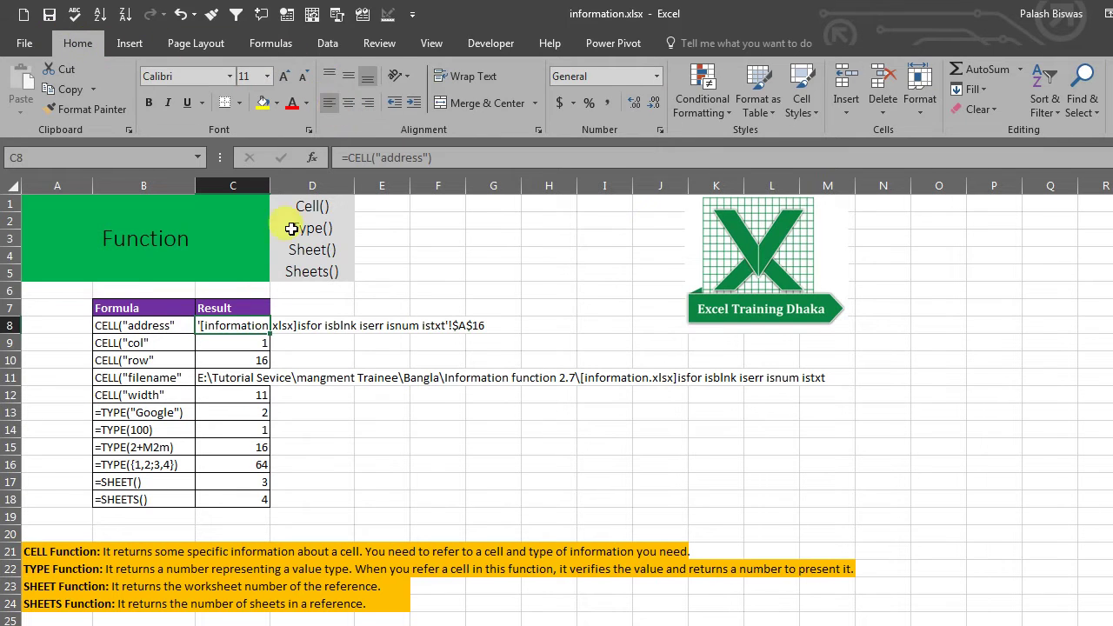
# Step: Re-enter the unchanged CELL("address") formula in C8 to recalculate it, once from C8 and once with F8 as the active cell
pyautogui.doubleClick(233, 326)
pyautogui.press('Return')
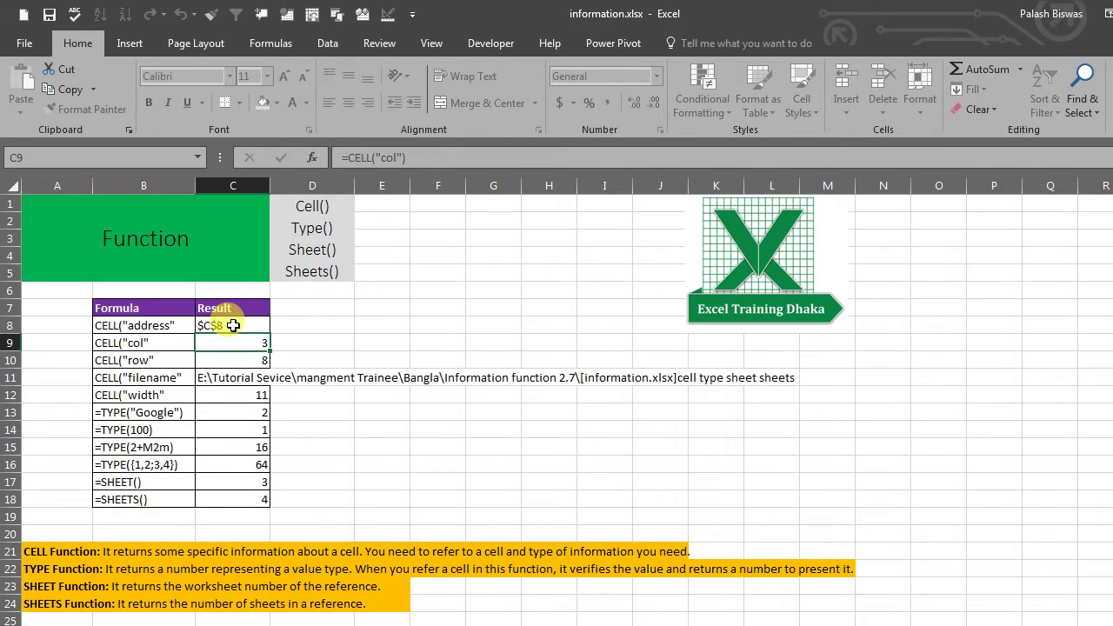
pyautogui.click(248, 327)
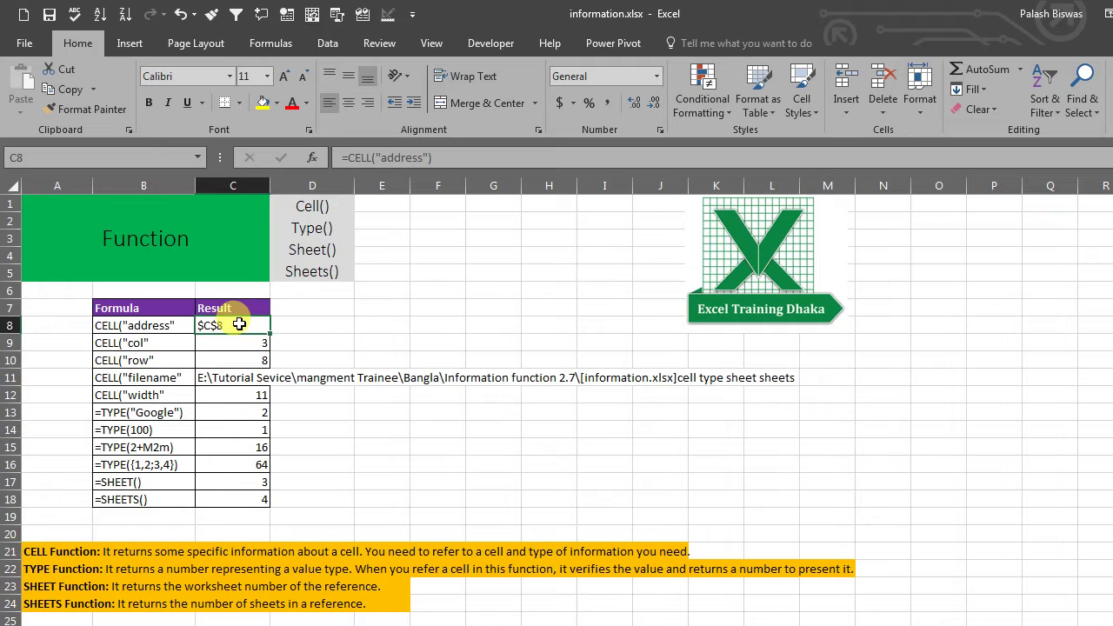
pyautogui.click(427, 326)
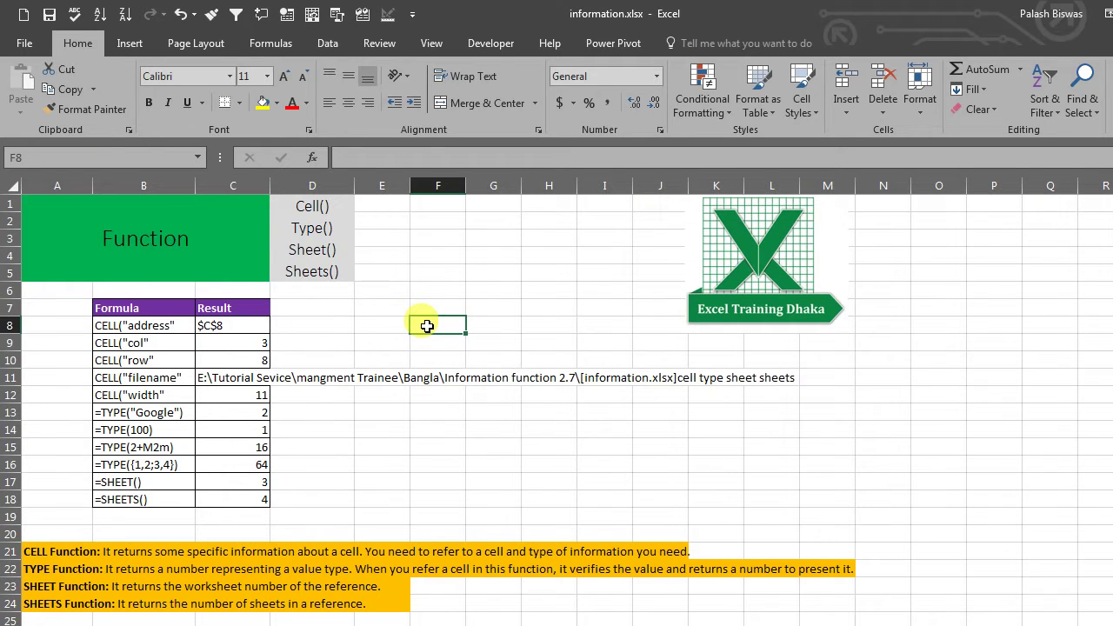
pyautogui.doubleClick(218, 326)
pyautogui.click(282, 326)
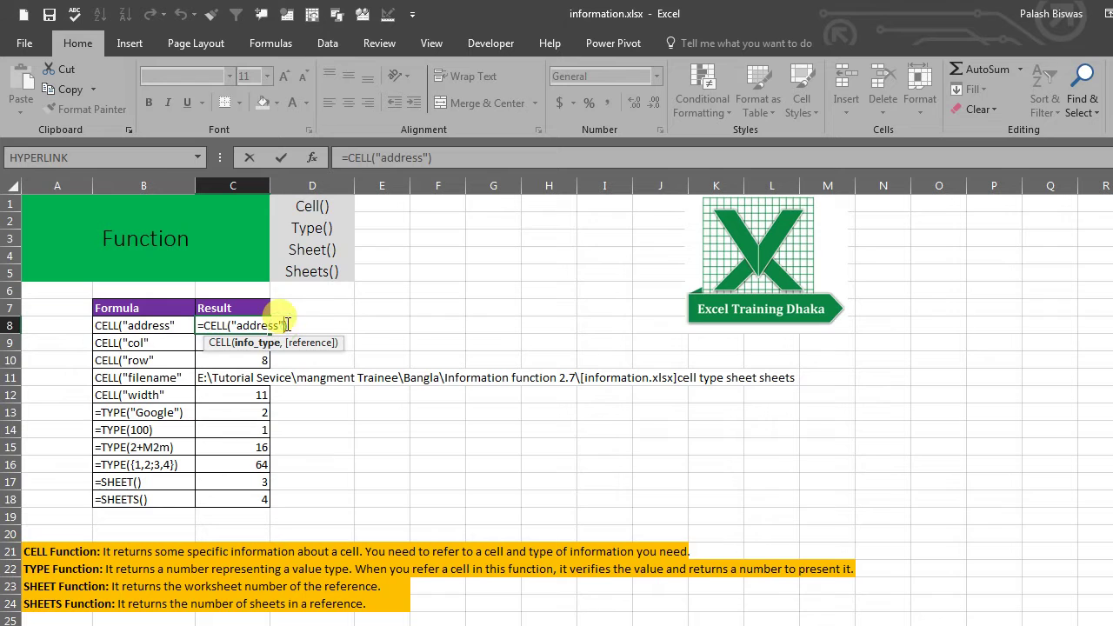
pyautogui.click(434, 325)
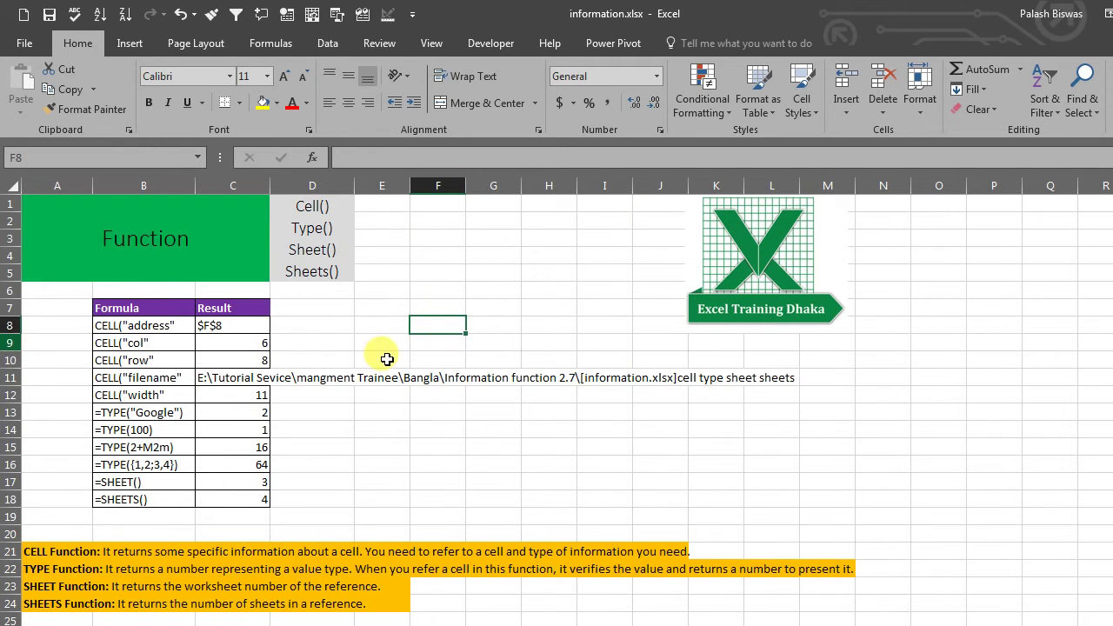
# Step: Undo the stray E3 reference inserted in C8's formula and recalculate =CELL("address") with E3 as the active cell
pyautogui.doubleClick(239, 325)
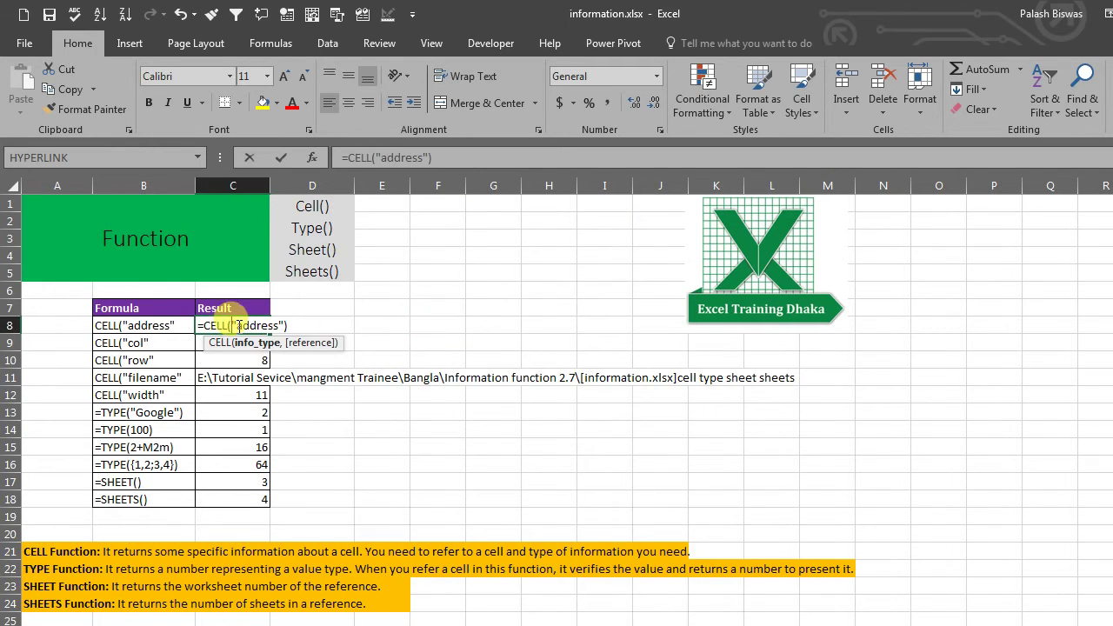
pyautogui.click(393, 237)
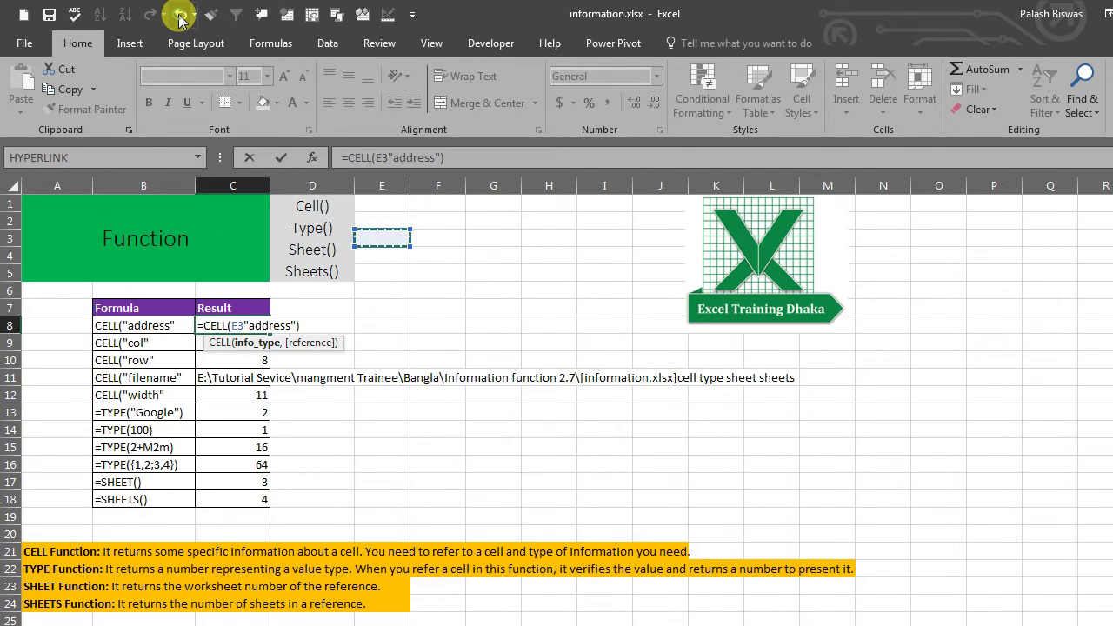
pyautogui.click(180, 15)
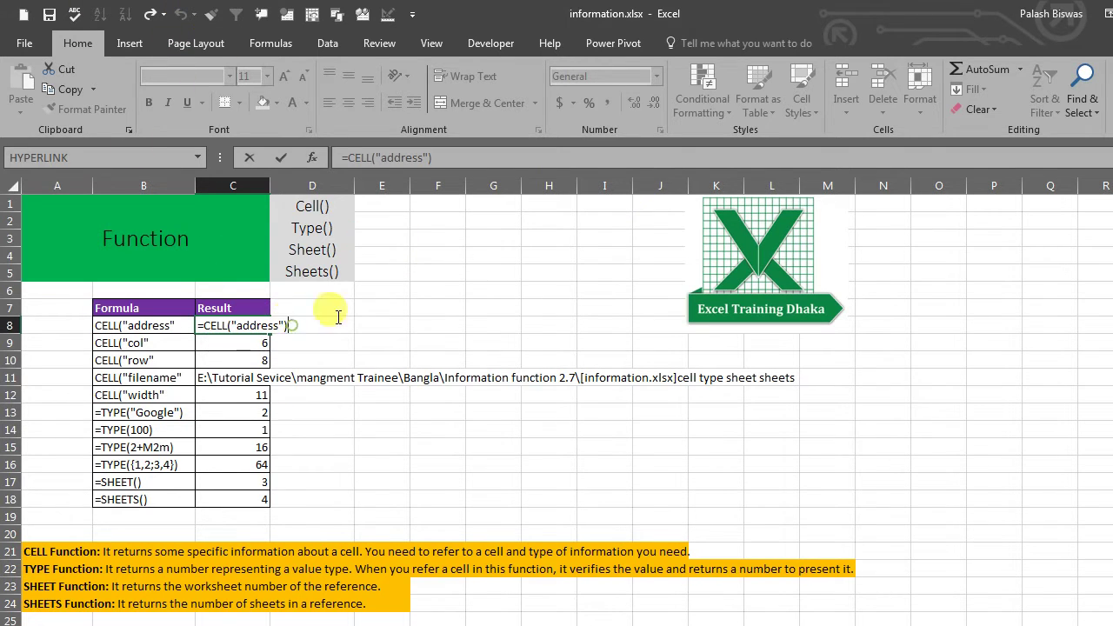
pyautogui.click(380, 239)
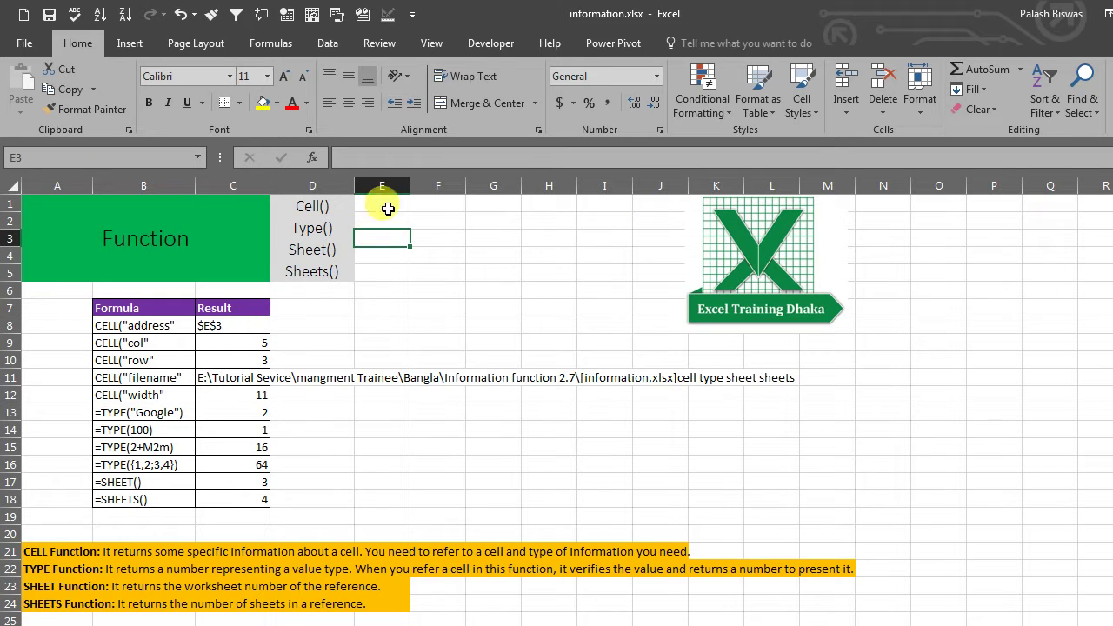
# Step: Check C8's address formula and commit an empty entry in F7 to recalculate the CELL results
pyautogui.click(241, 326)
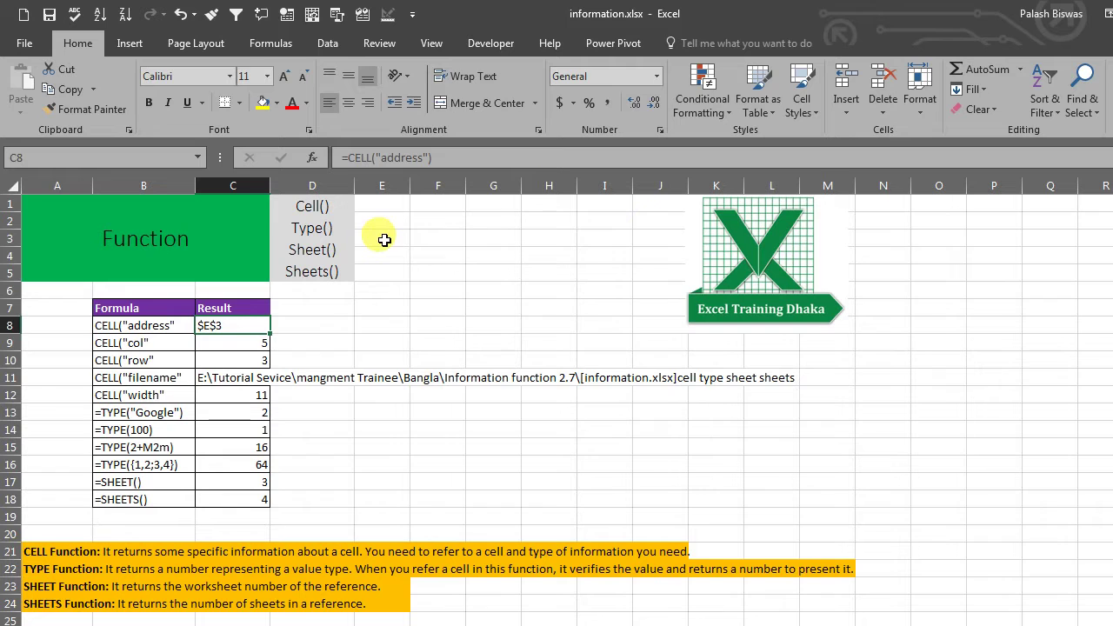
pyautogui.doubleClick(435, 306)
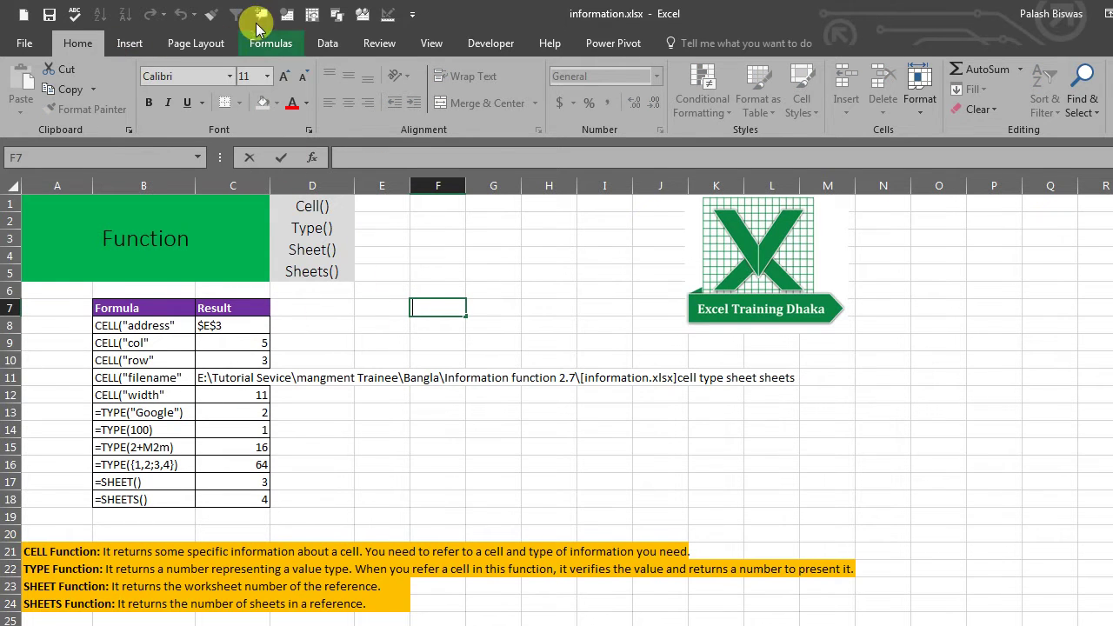
pyautogui.press('Return')
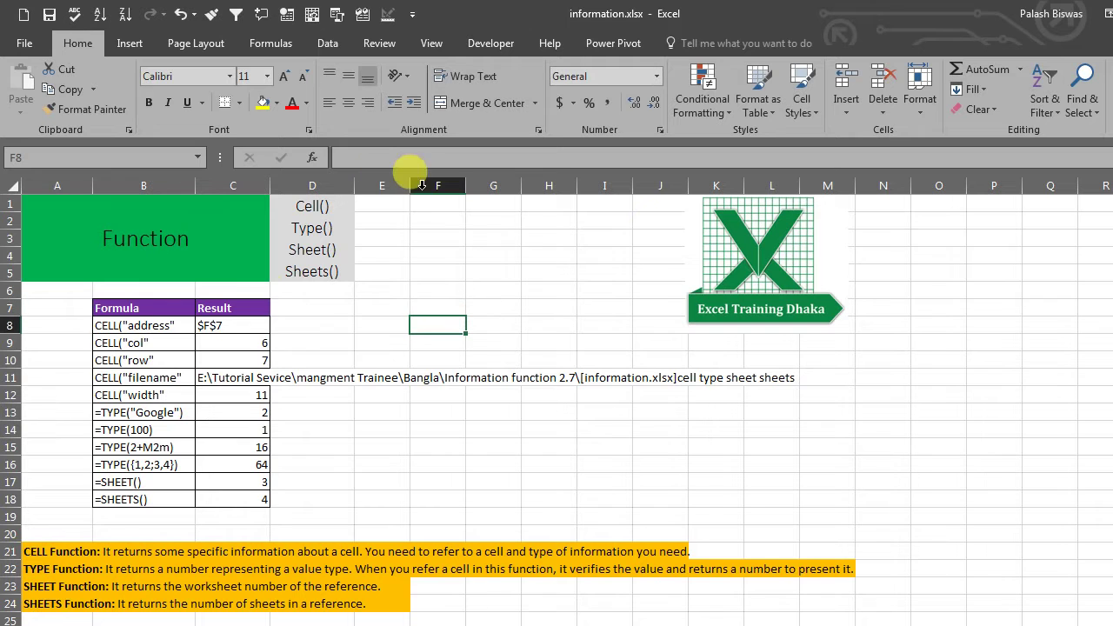
# Step: Add G8 as the reference argument in C8, making the formula =CELL("address",G8)
pyautogui.click(225, 325)
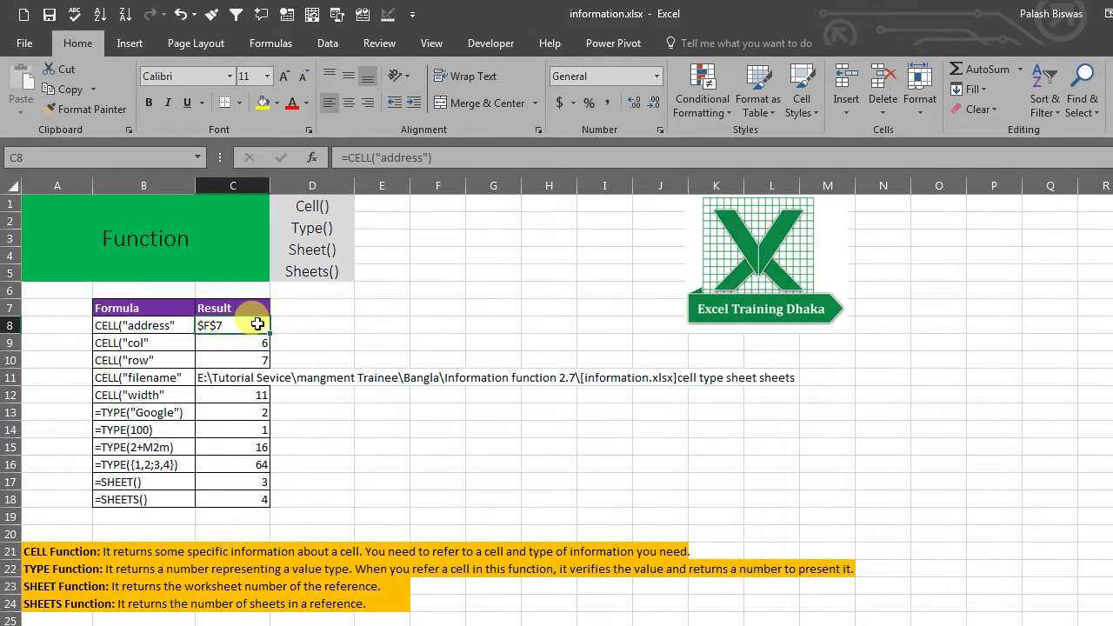
pyautogui.doubleClick(251, 324)
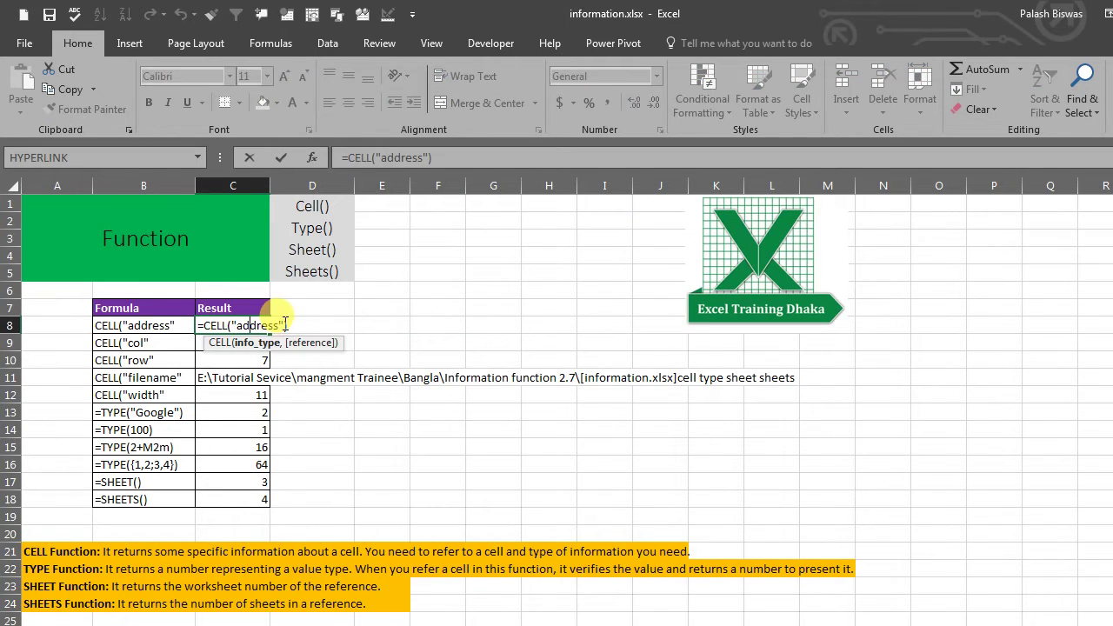
pyautogui.write(',')
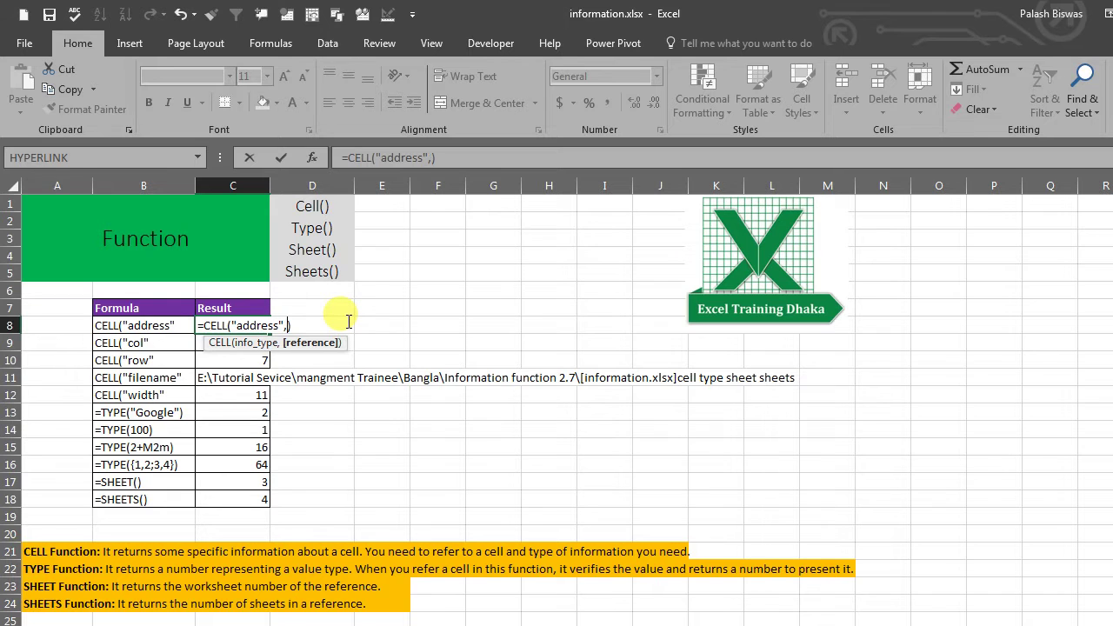
pyautogui.click(502, 322)
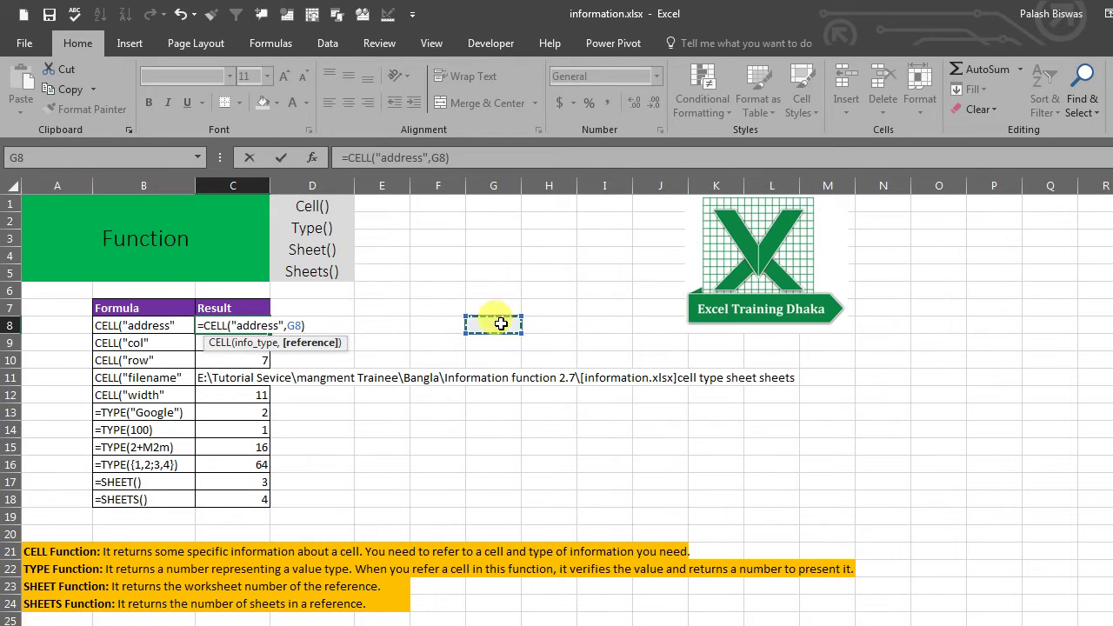
pyautogui.press('Return')
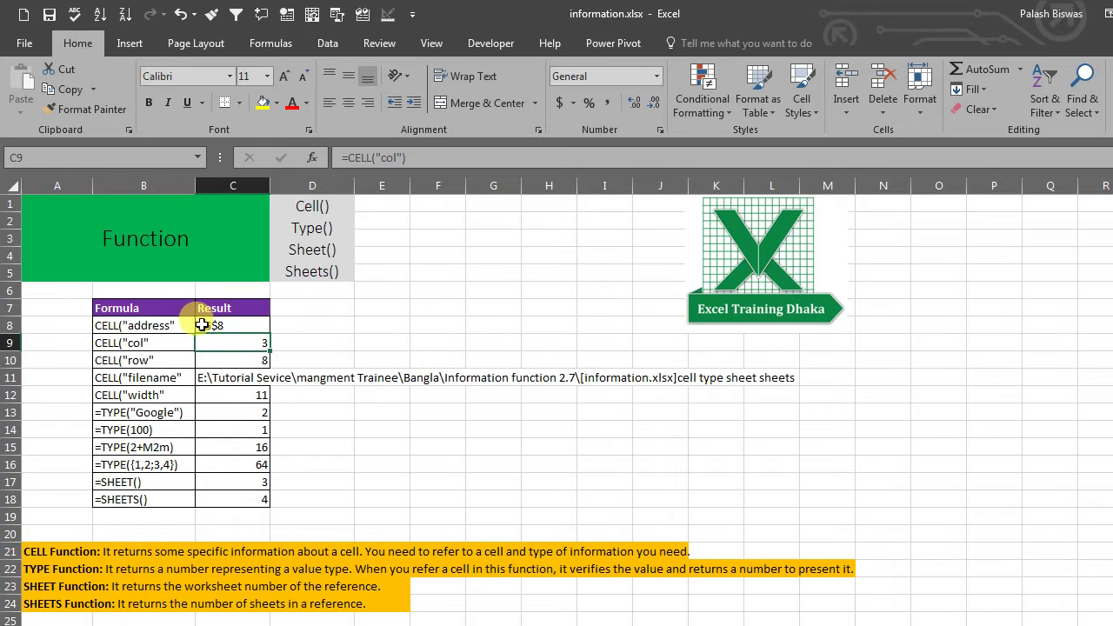
# Step: Remove the G8 reference from C8's formula, leaving =CELL("address"), and keep C8 selected
pyautogui.click(233, 324)
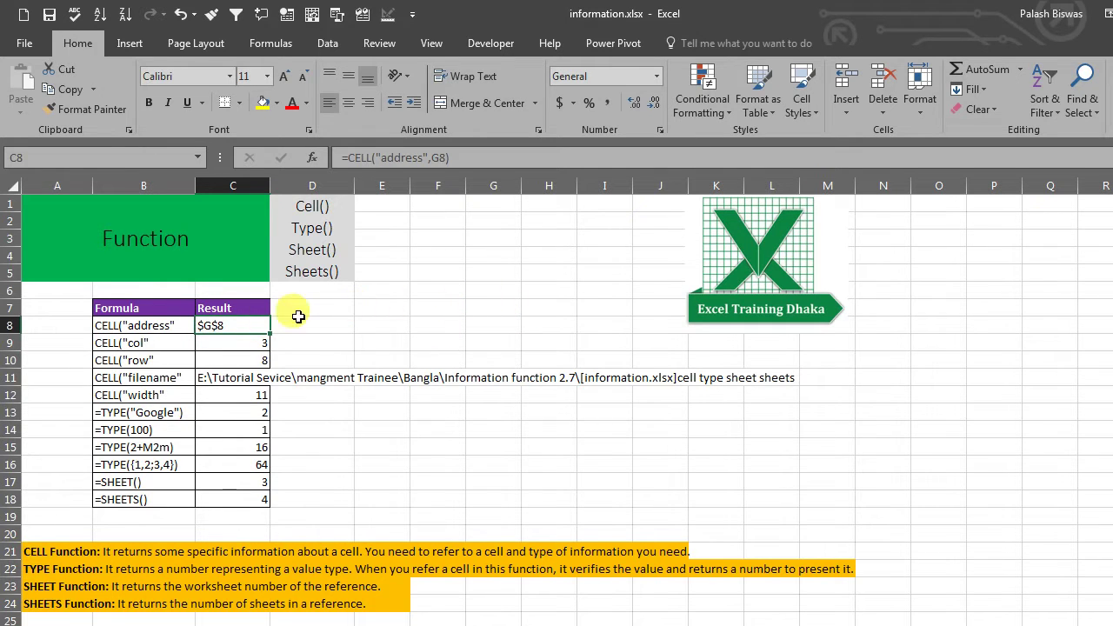
pyautogui.doubleClick(238, 323)
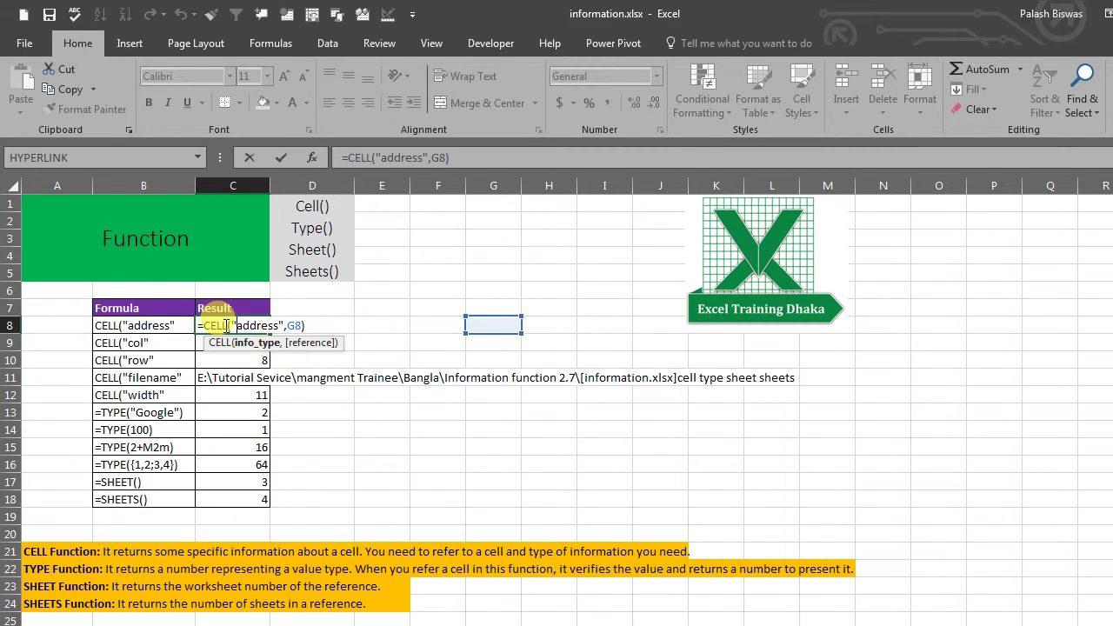
pyautogui.click(314, 327)
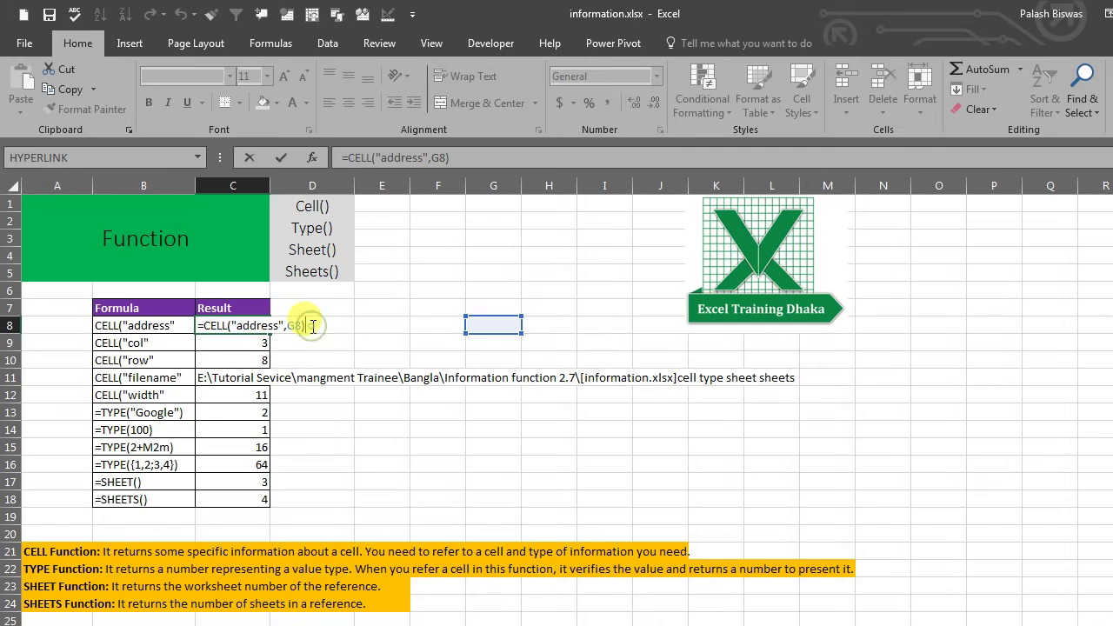
pyautogui.click(288, 326)
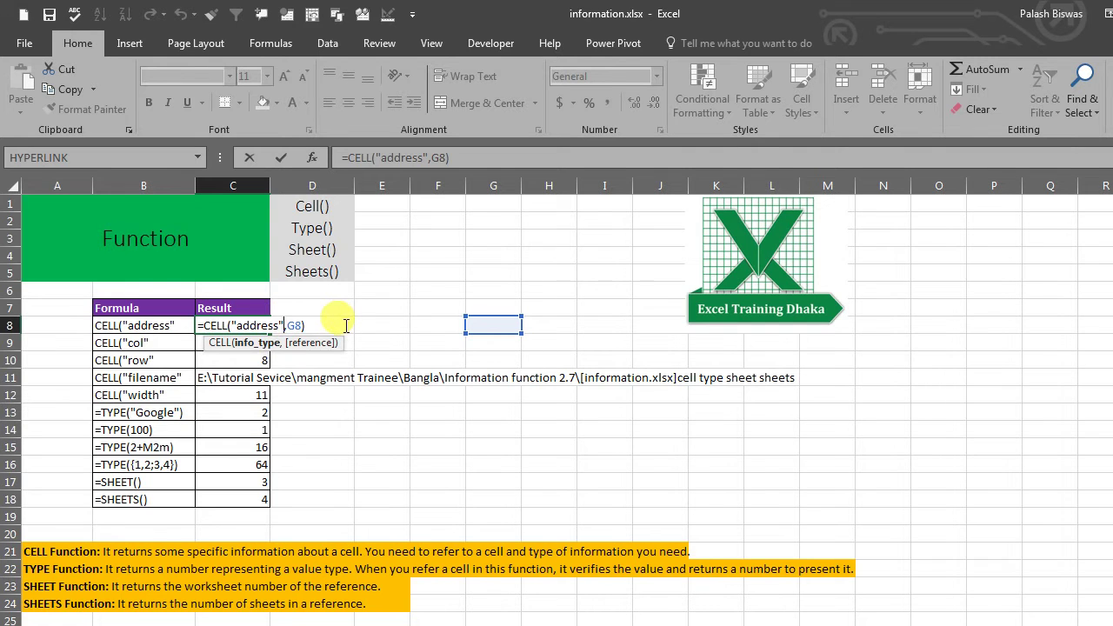
pyautogui.press('Delete')
pyautogui.press('Delete')
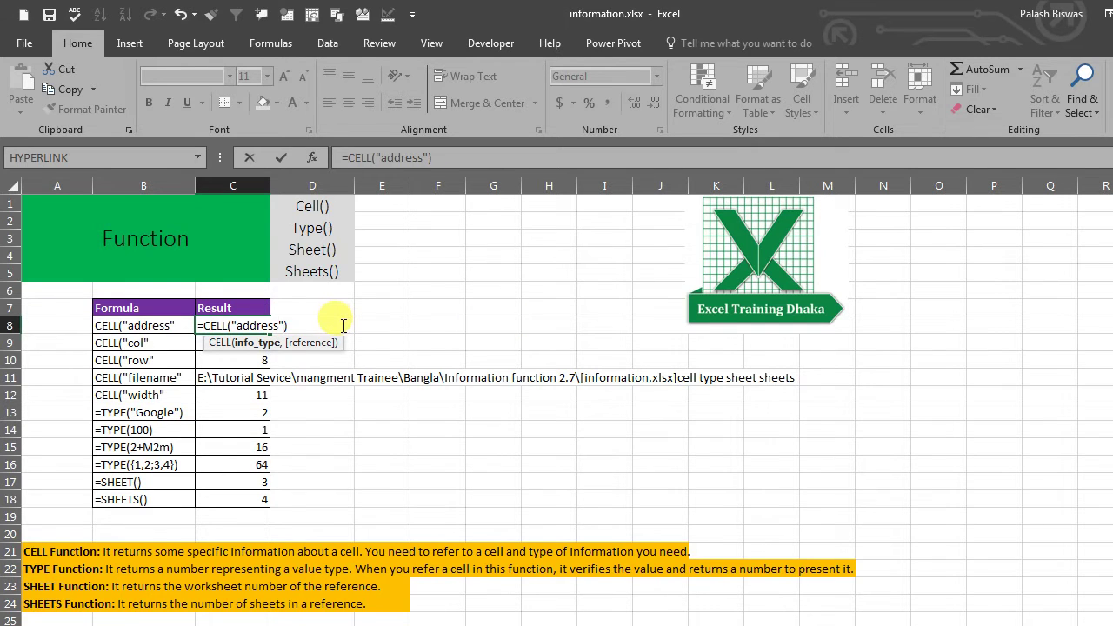
pyautogui.hotkey('ctrl', 'Return')
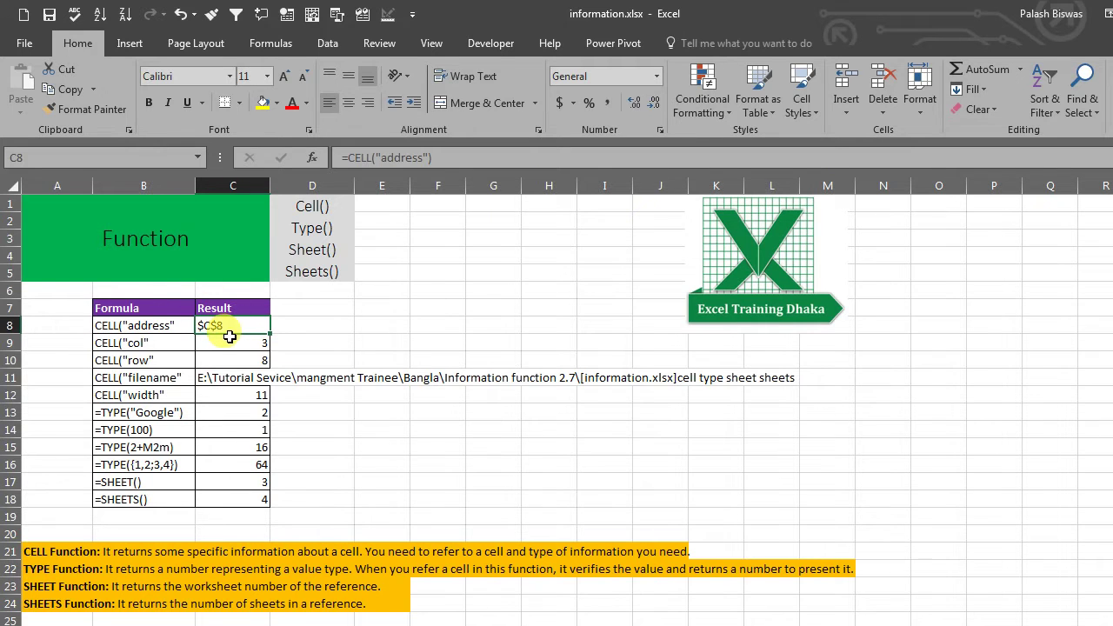
# Step: Recalculate the unchanged =CELL("col") formula in C9 with G5 as the active cell, and again with D9
pyautogui.click(227, 343)
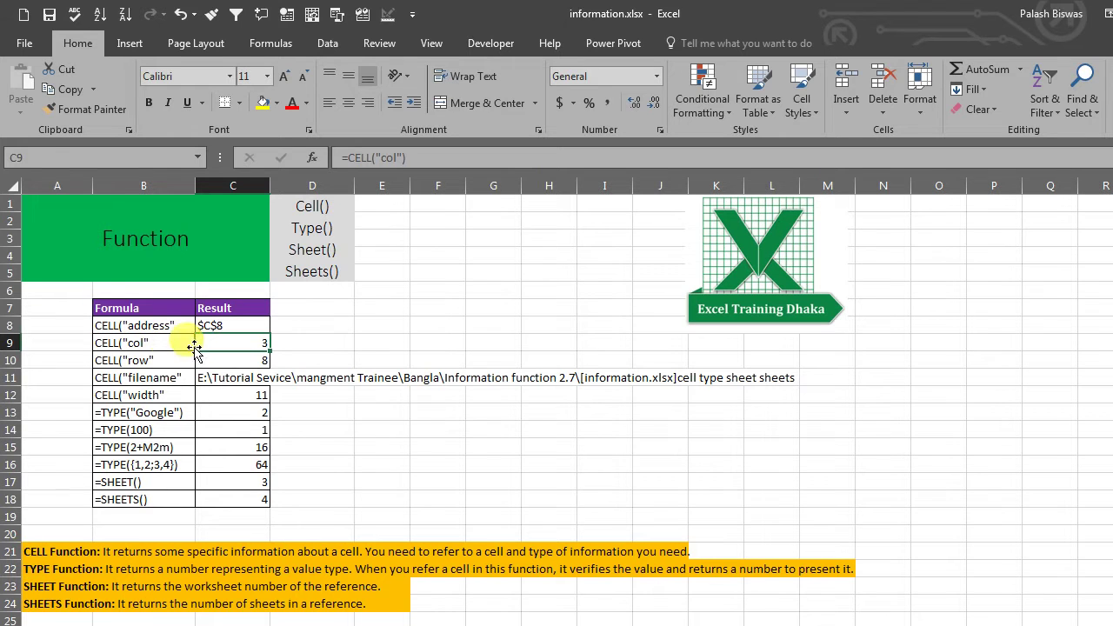
pyautogui.doubleClick(226, 343)
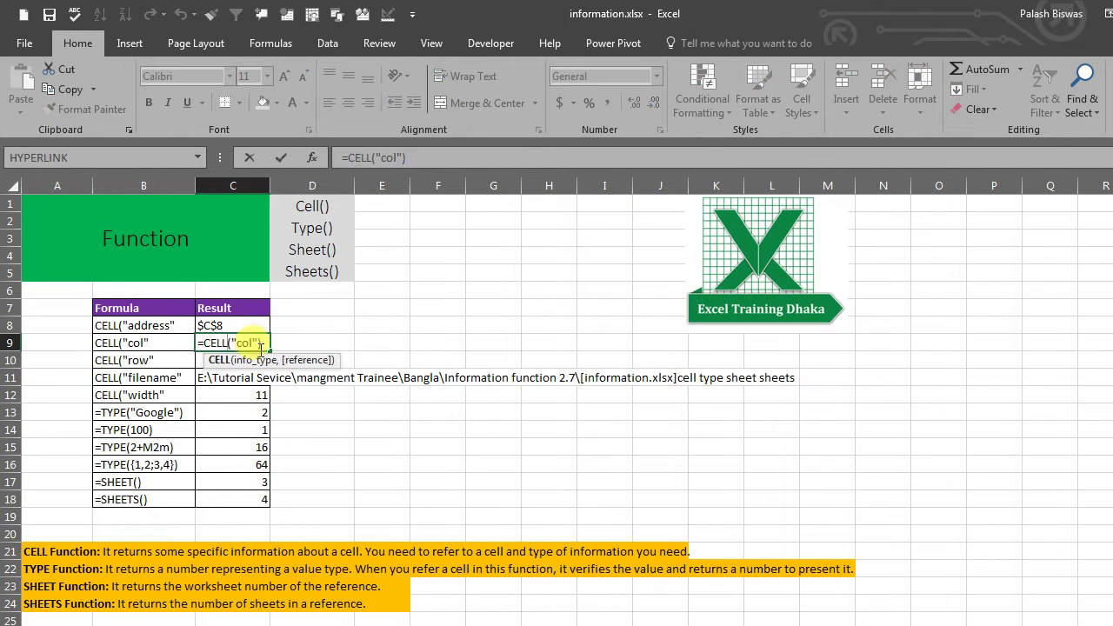
pyautogui.click(267, 341)
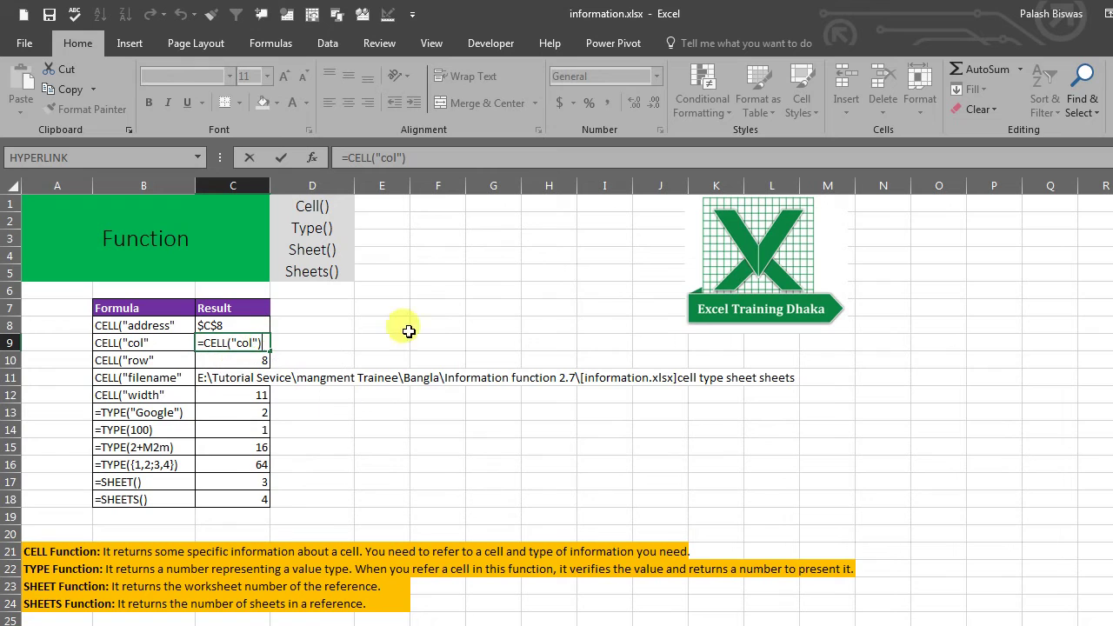
pyautogui.click(491, 275)
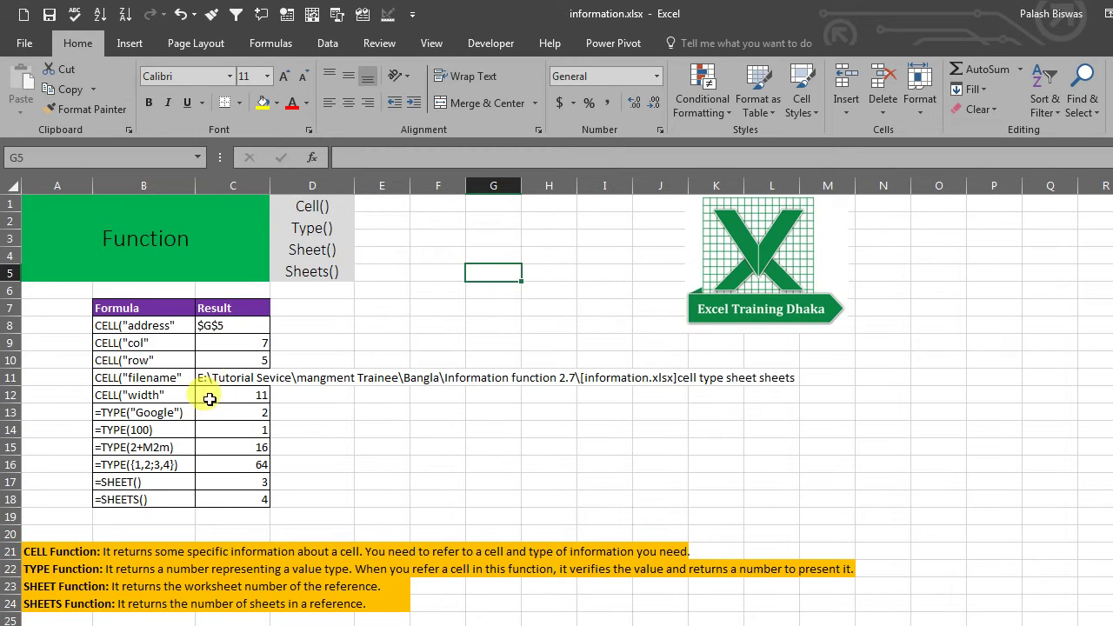
pyautogui.doubleClick(246, 341)
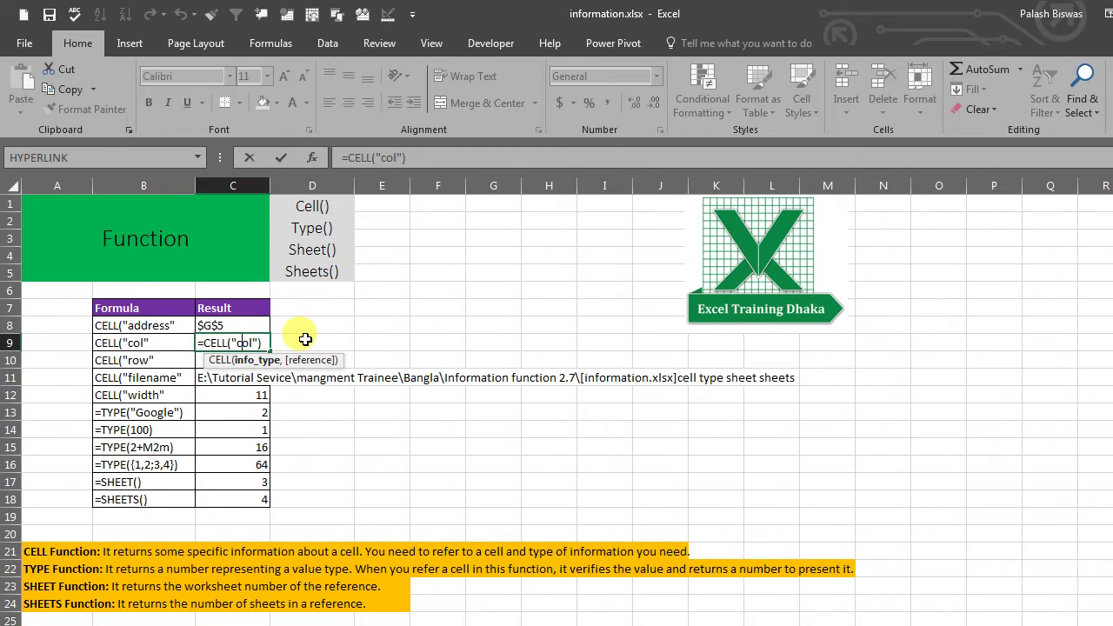
pyautogui.click(265, 342)
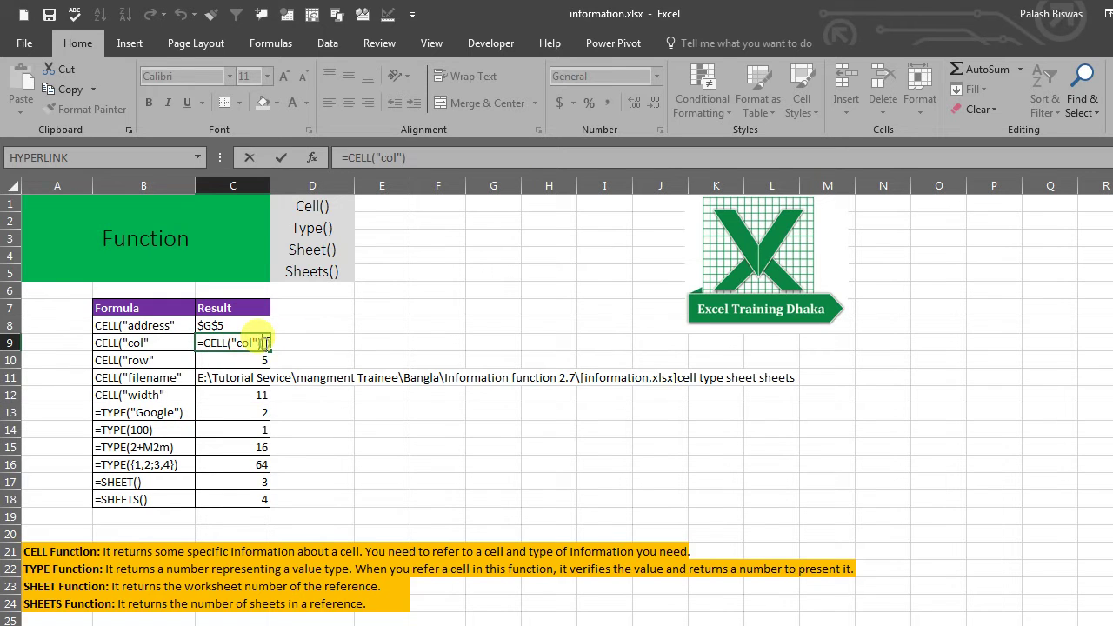
pyautogui.click(325, 344)
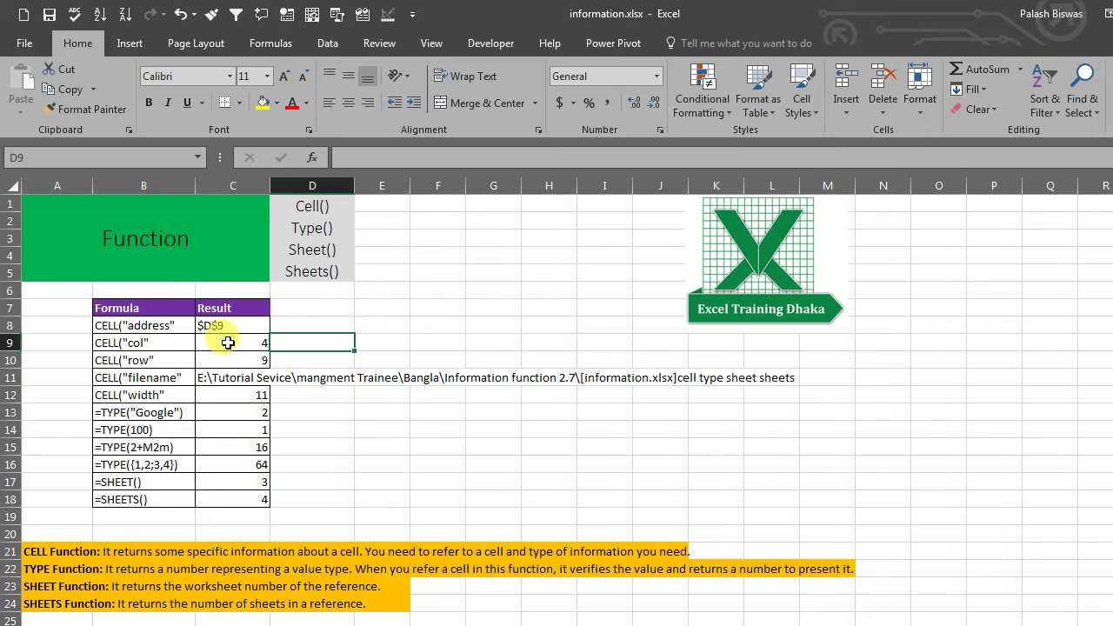
# Step: Recalculate the unchanged =CELL("col") formula in C9 with C9 itself as the active cell
pyautogui.doubleClick(233, 342)
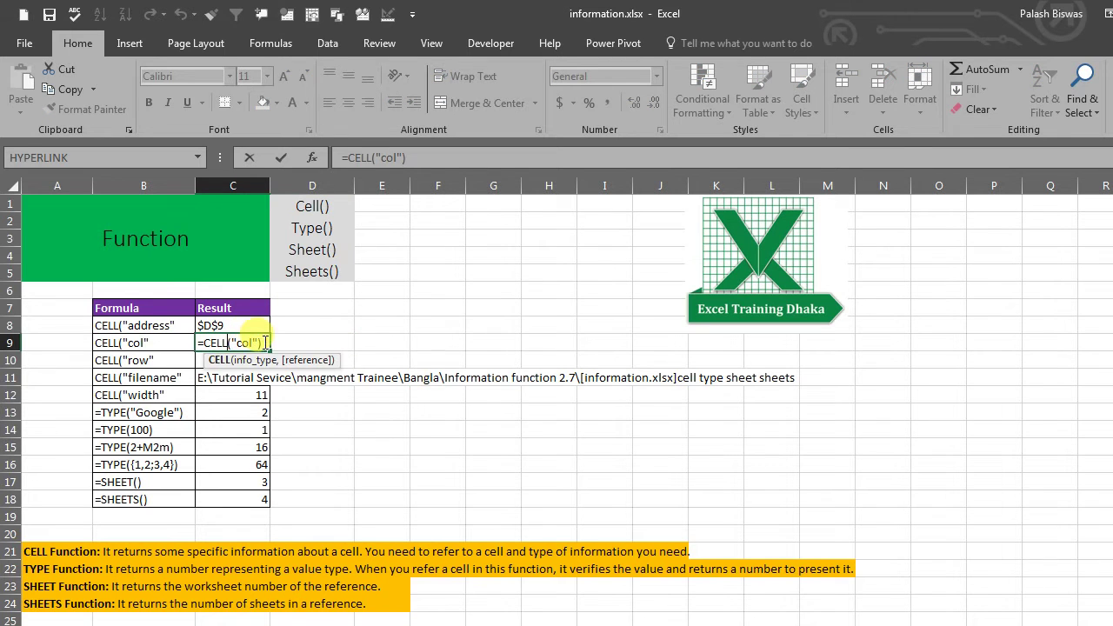
pyautogui.click(264, 342)
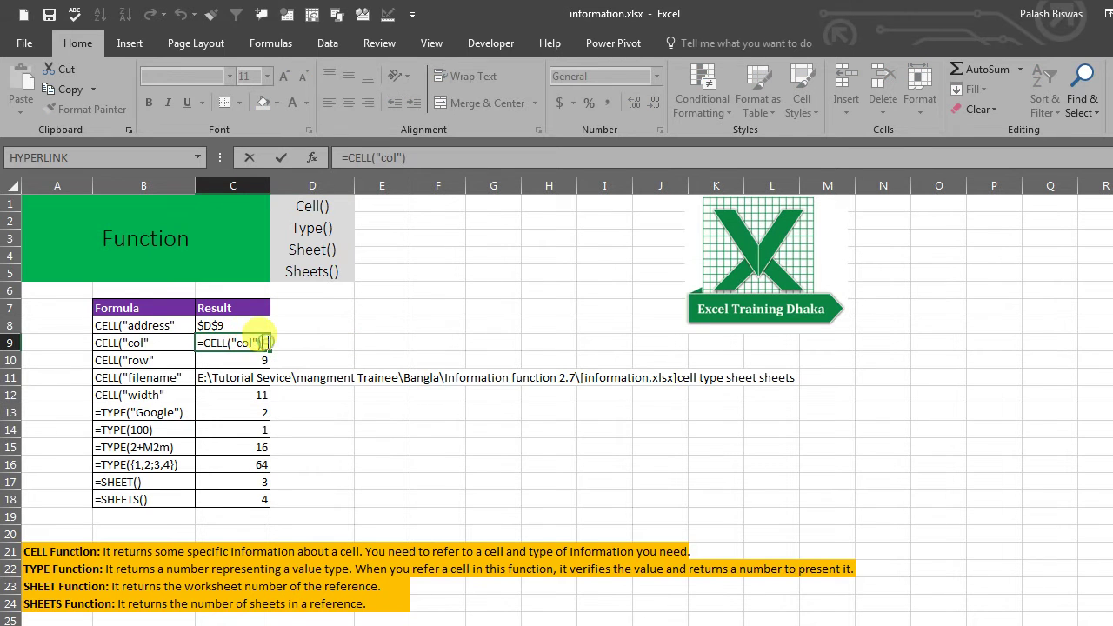
pyautogui.press('Return')
pyautogui.click(222, 342)
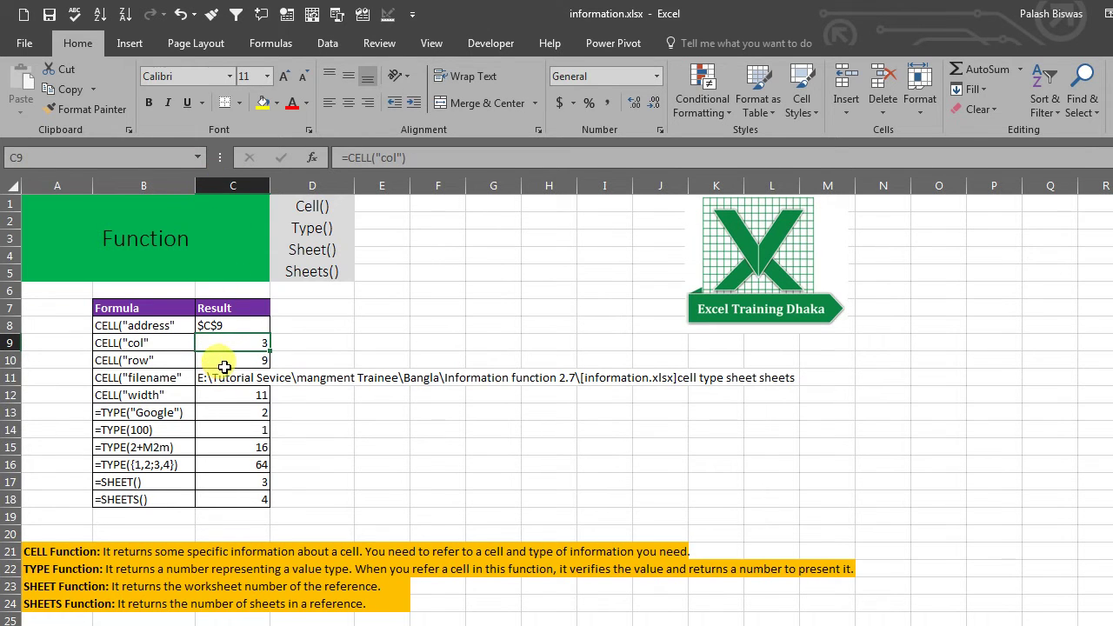
# Step: Recalculate the unchanged =CELL("row") formula in C10 with C10 as the active cell, and again with E3
pyautogui.click(223, 361)
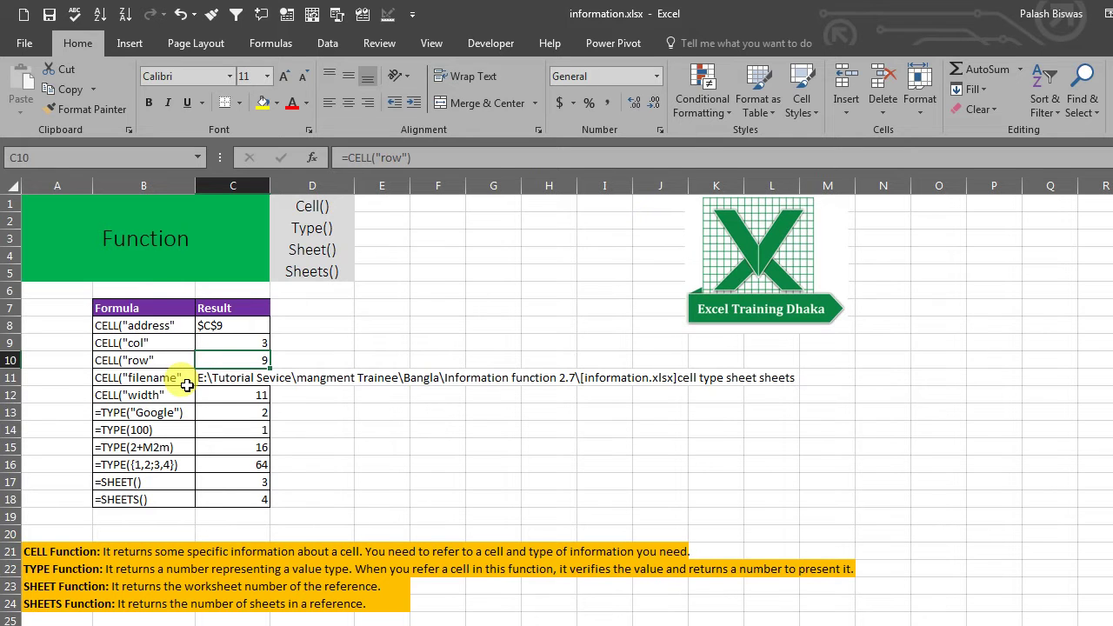
pyautogui.doubleClick(229, 365)
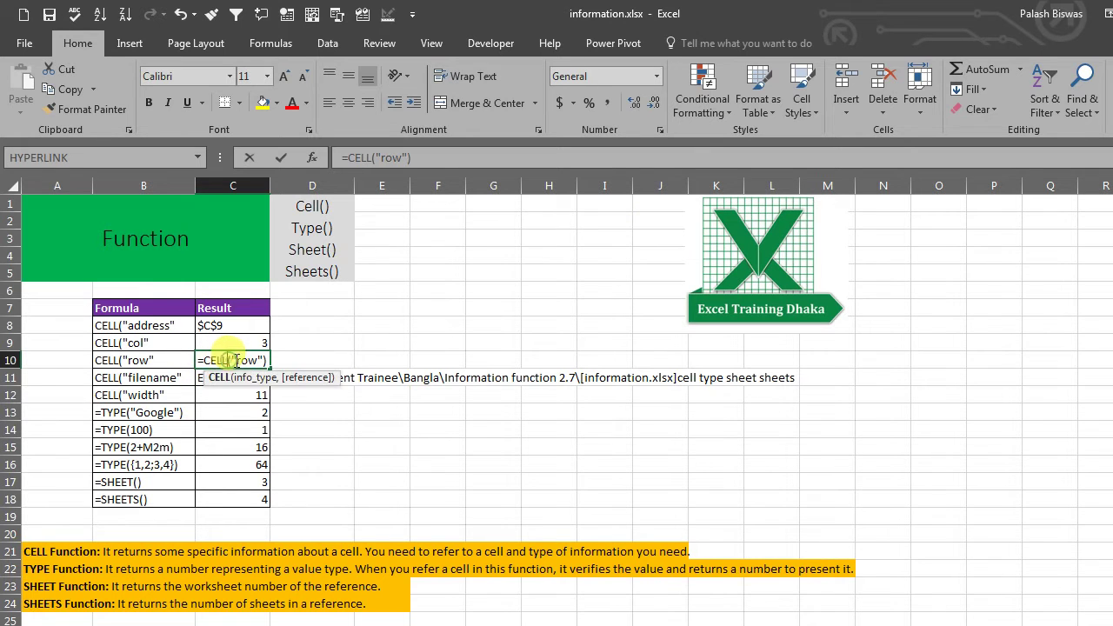
pyautogui.click(268, 359)
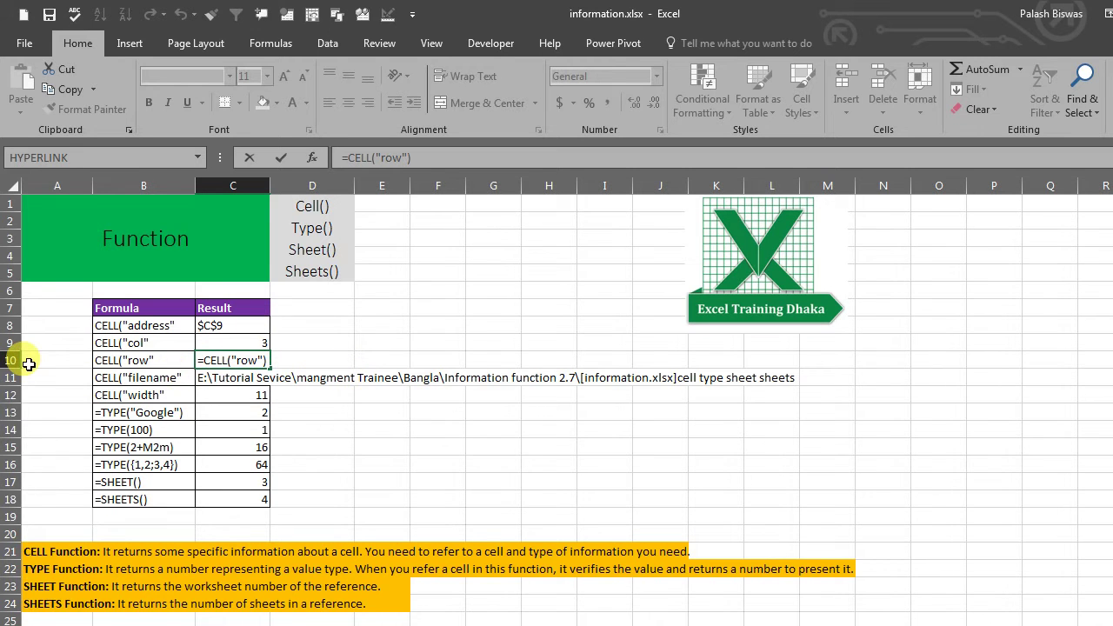
pyautogui.press('Return')
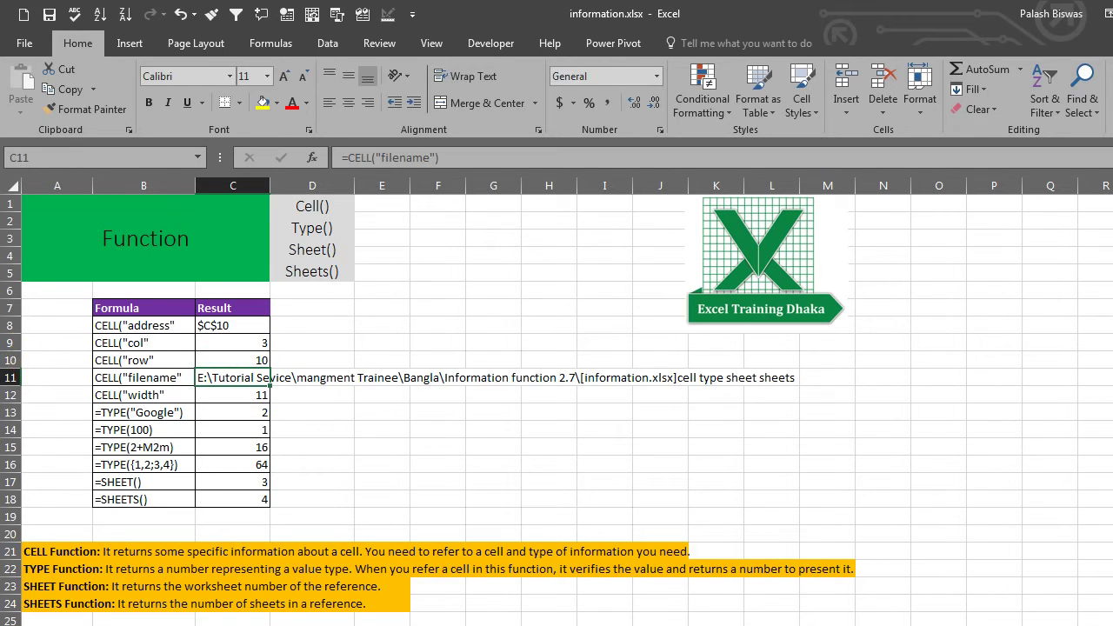
pyautogui.click(217, 360)
pyautogui.doubleClick(225, 360)
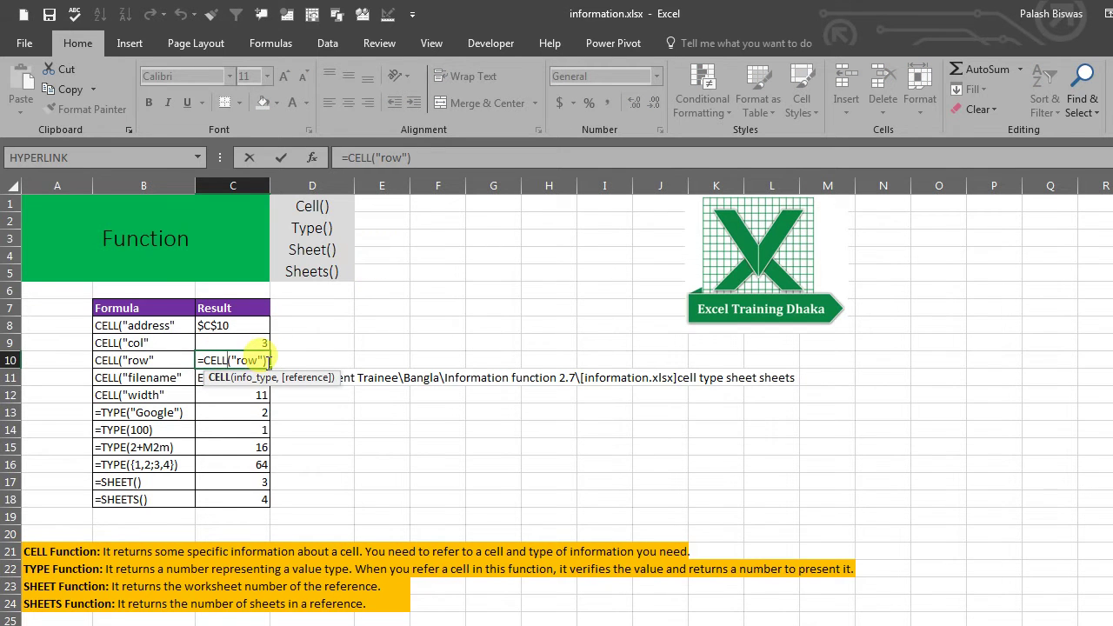
pyautogui.click(388, 239)
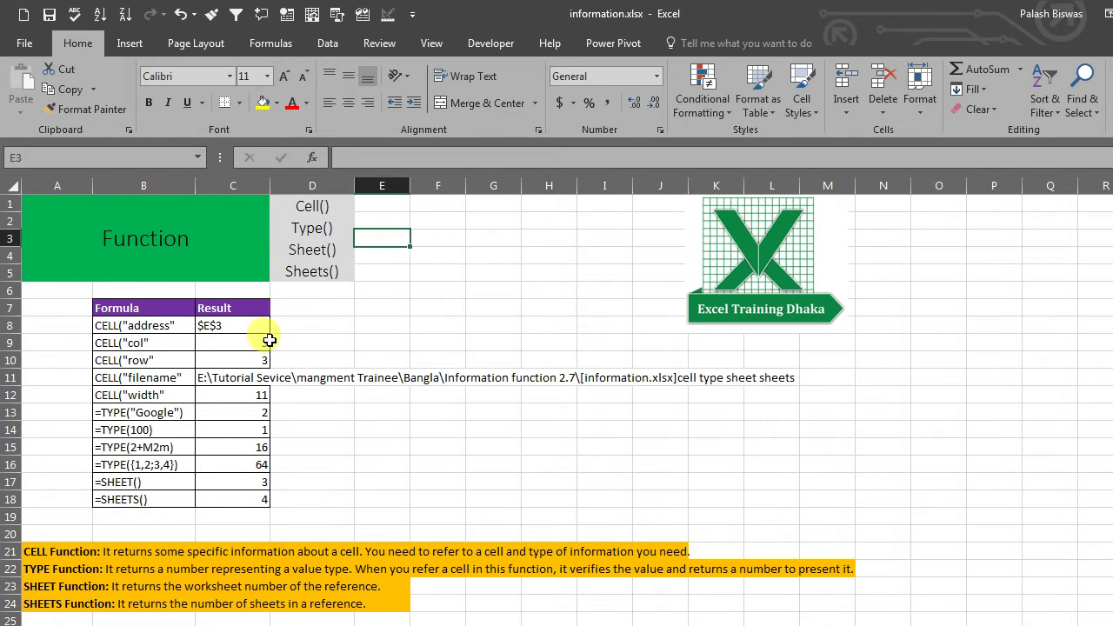
pyautogui.click(242, 361)
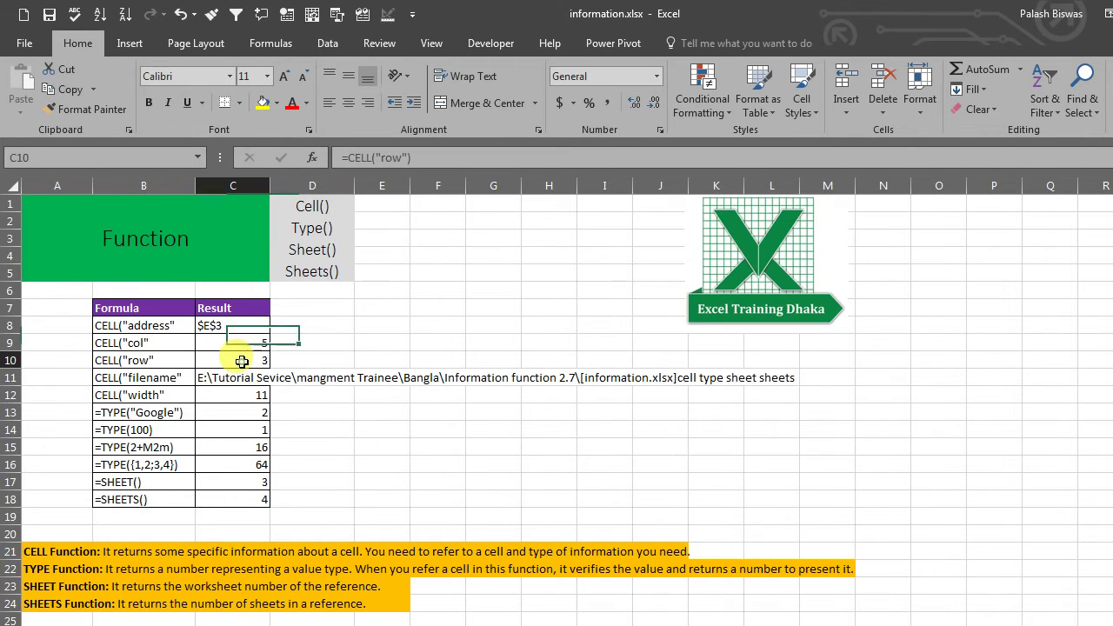
# Step: Check the =CELL("filename") formula in C11 and recommit it unchanged
pyautogui.click(228, 376)
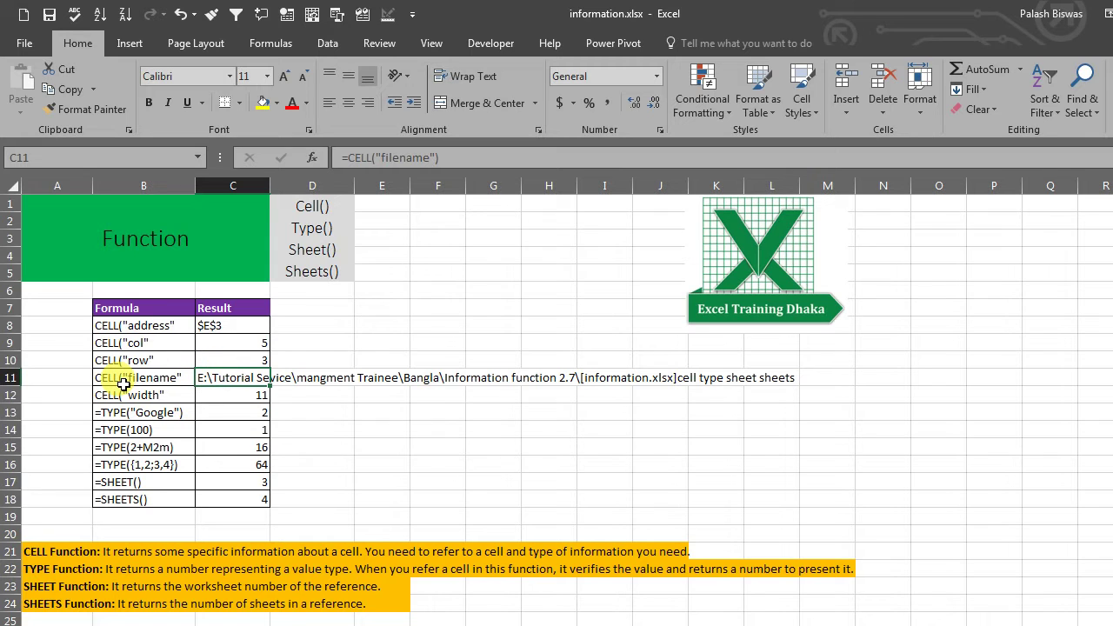
pyautogui.doubleClick(231, 377)
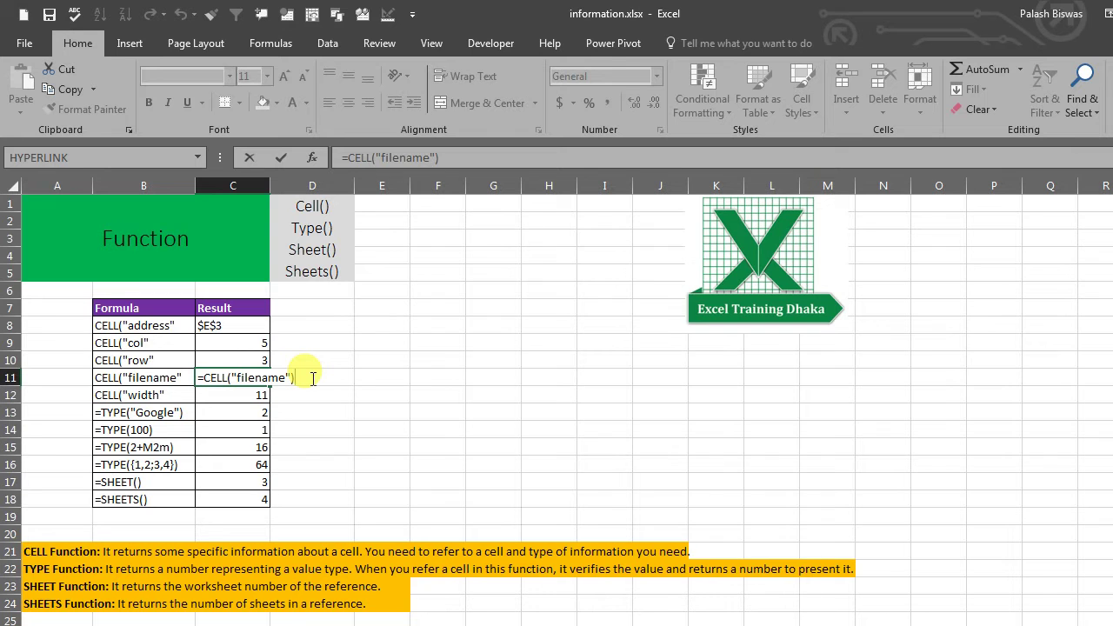
pyautogui.press('Return')
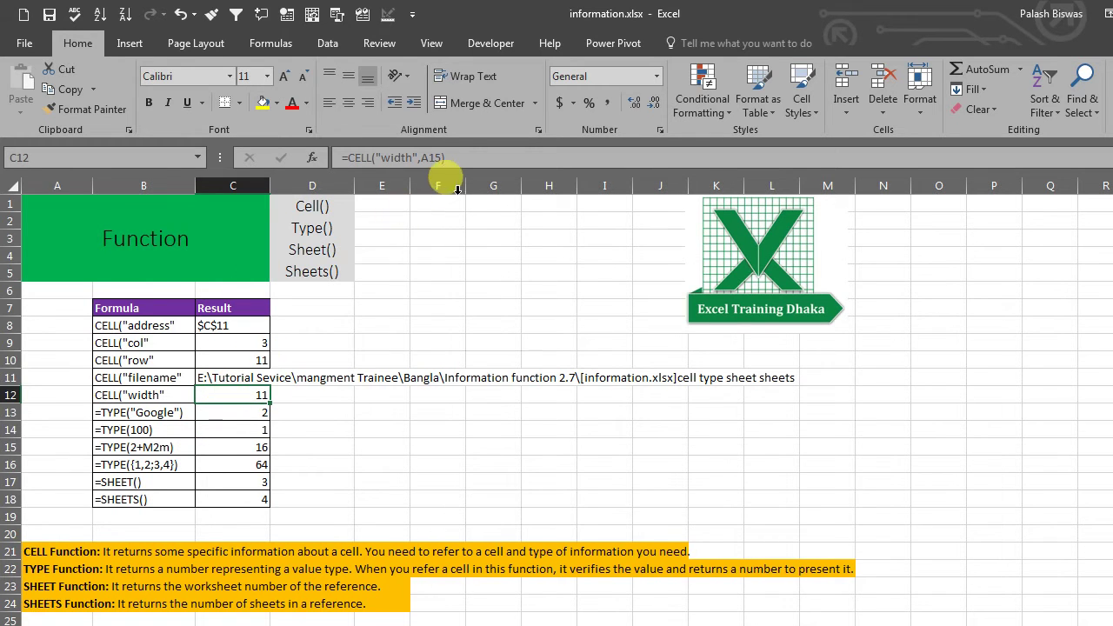
# Step: Move the reference in C12's width formula to G5, making it =CELL("width",G5), and keep C12 selected
pyautogui.doubleClick(219, 395)
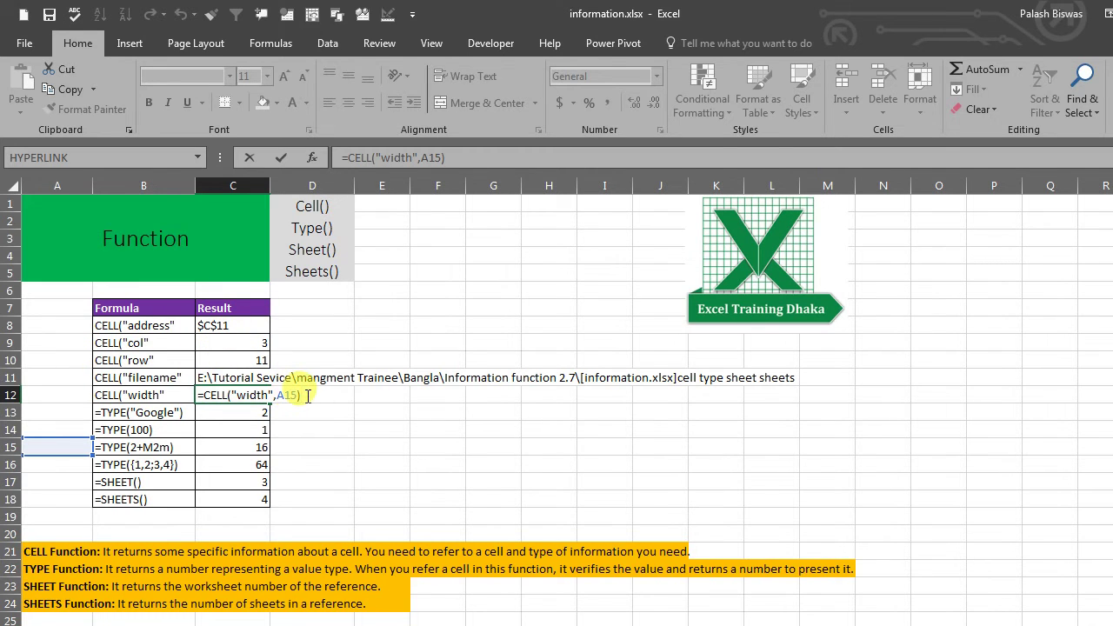
pyautogui.moveTo(64, 439); pyautogui.dragTo(510, 259)
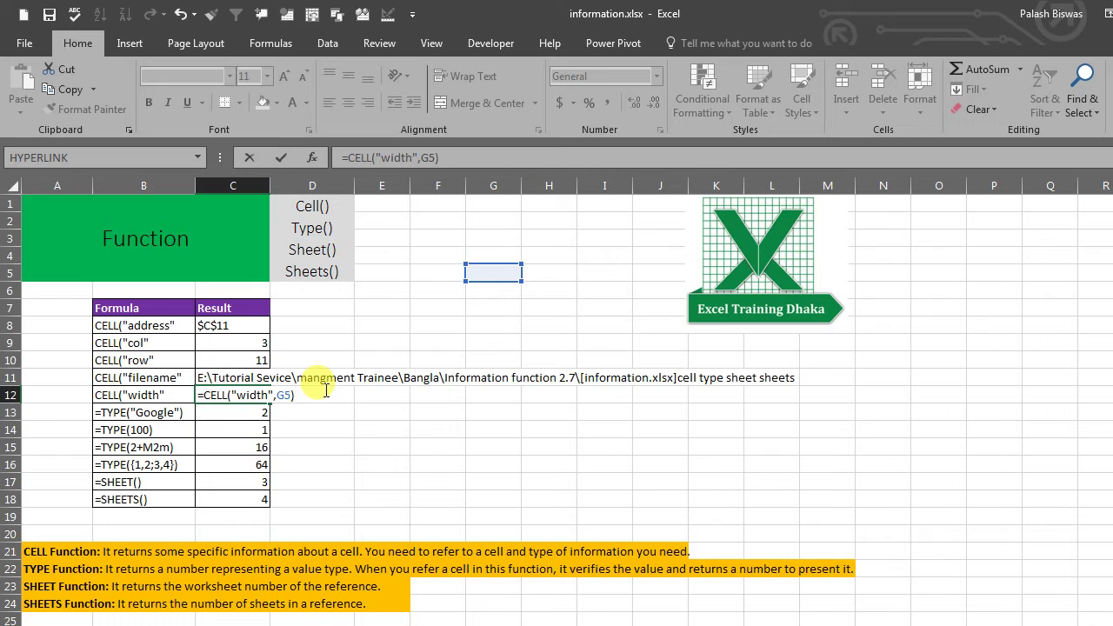
pyautogui.press('Return')
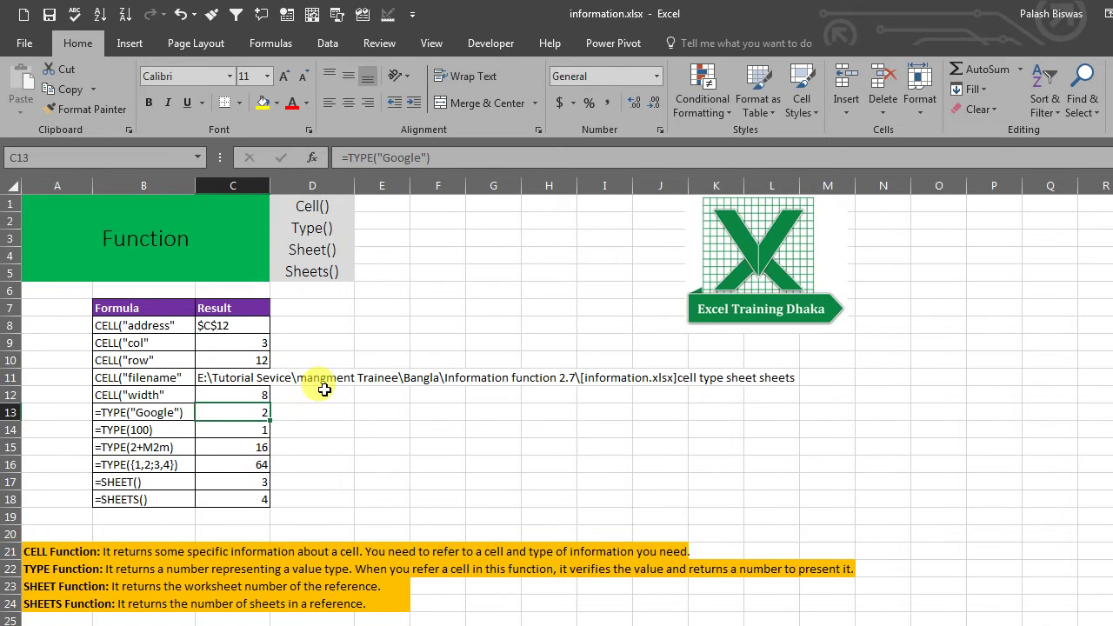
pyautogui.click(220, 393)
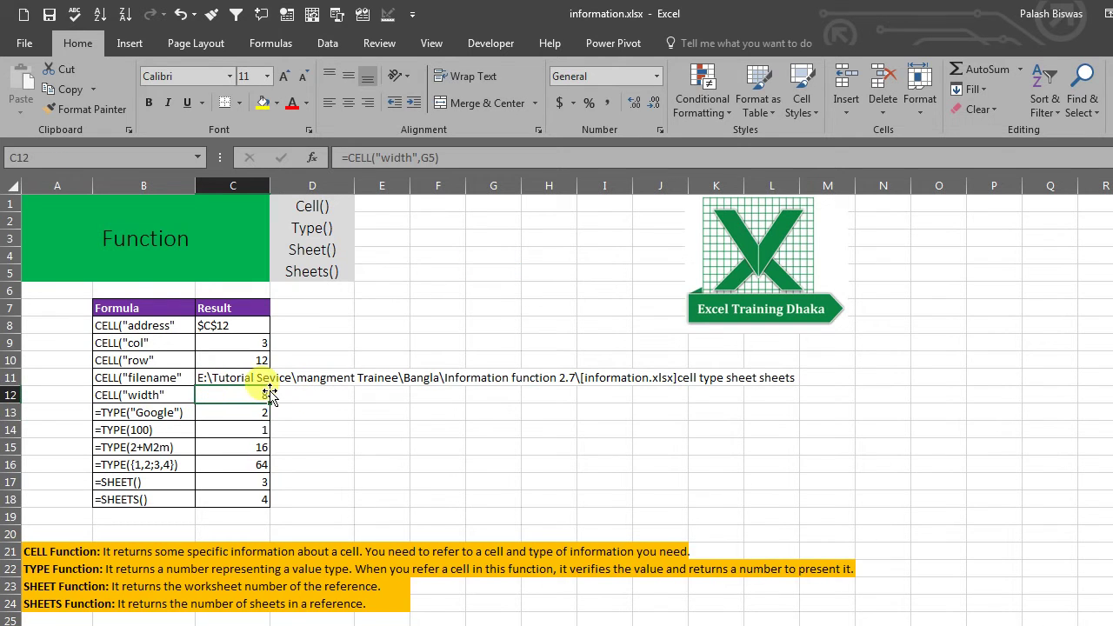
# Step: Widen column G to about 14 characters and recommit C12's =CELL("width",G5) formula to update its result
pyautogui.doubleClick(240, 395)
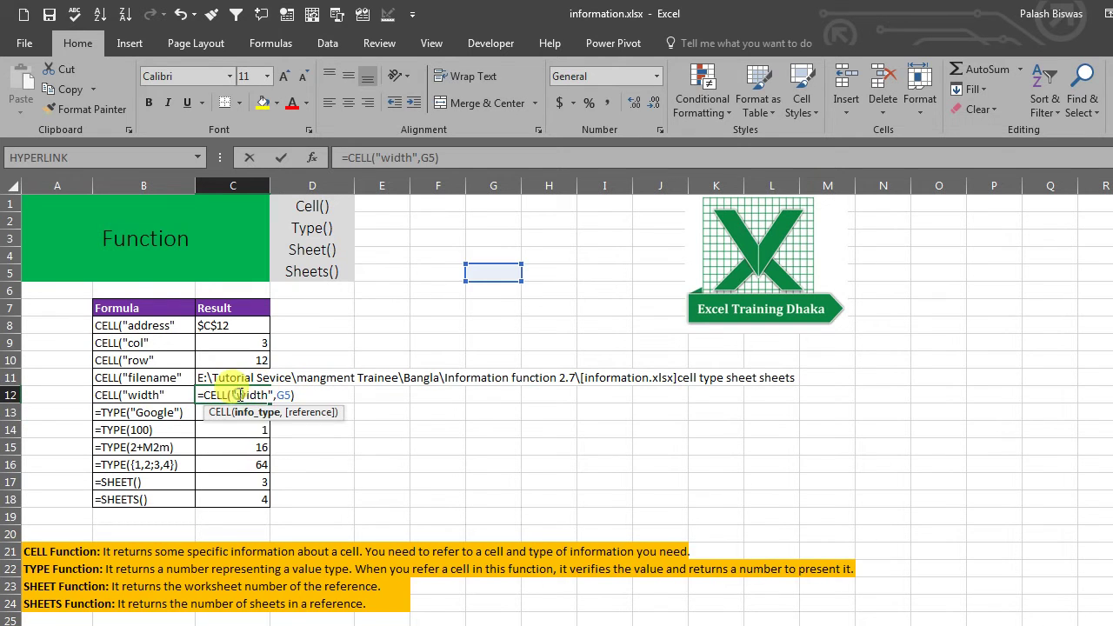
pyautogui.click(300, 444)
pyautogui.moveTo(521, 183); pyautogui.dragTo(558, 184)
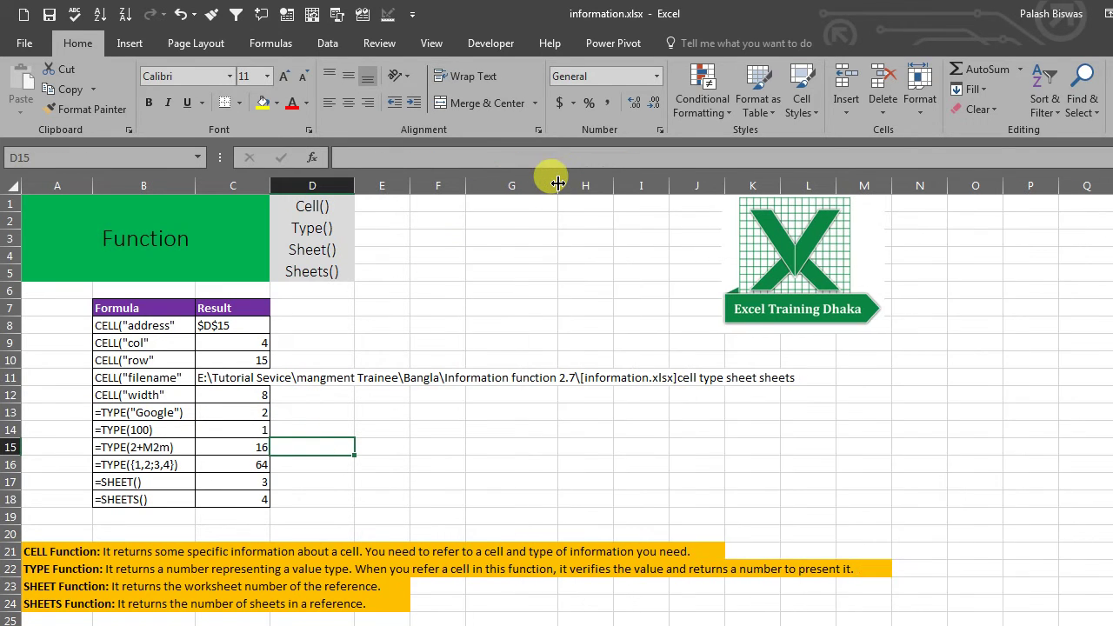
pyautogui.doubleClick(233, 395)
pyautogui.press('Return')
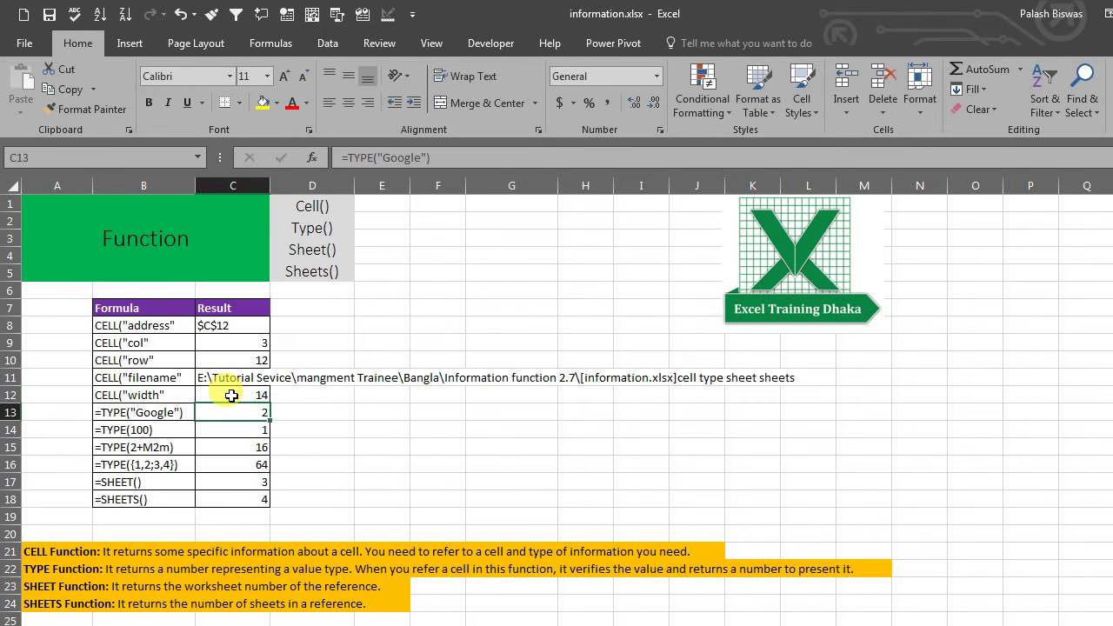
pyautogui.click(232, 395)
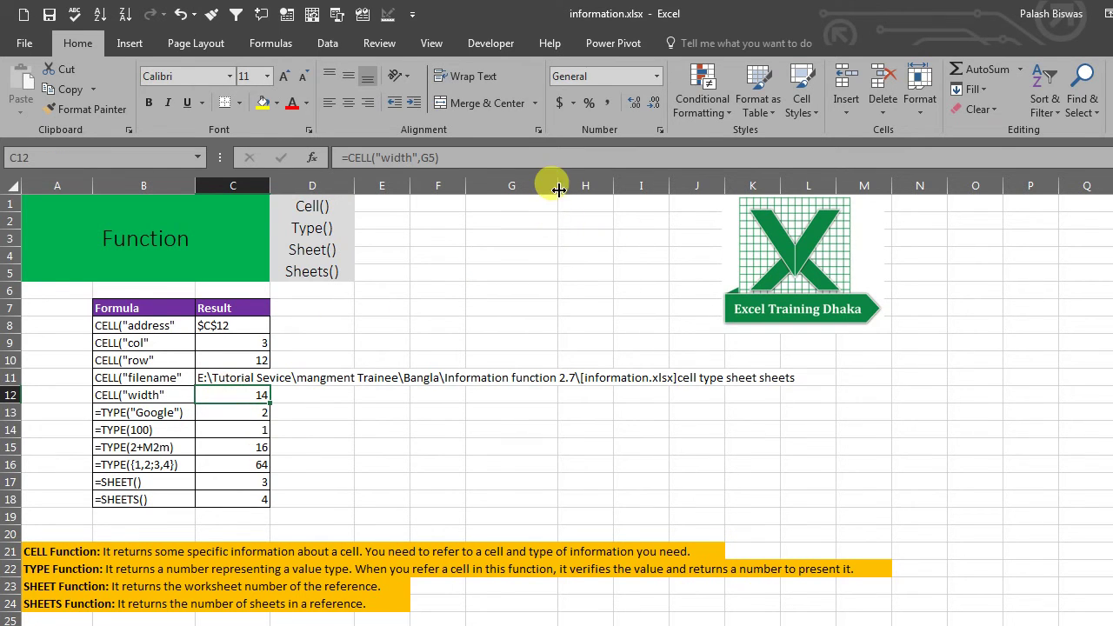
pyautogui.moveTo(560, 184); pyautogui.dragTo(561, 186)
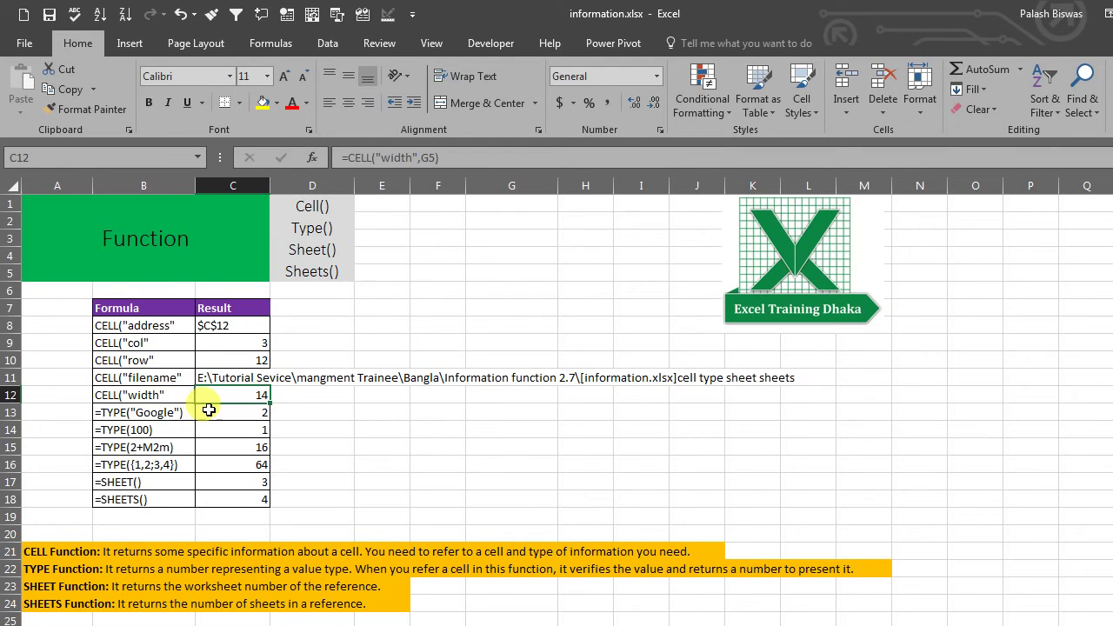
# Step: Review the TYPE formulas in B13:B16, highlighting each one together with its result in column C
pyautogui.click(252, 411)
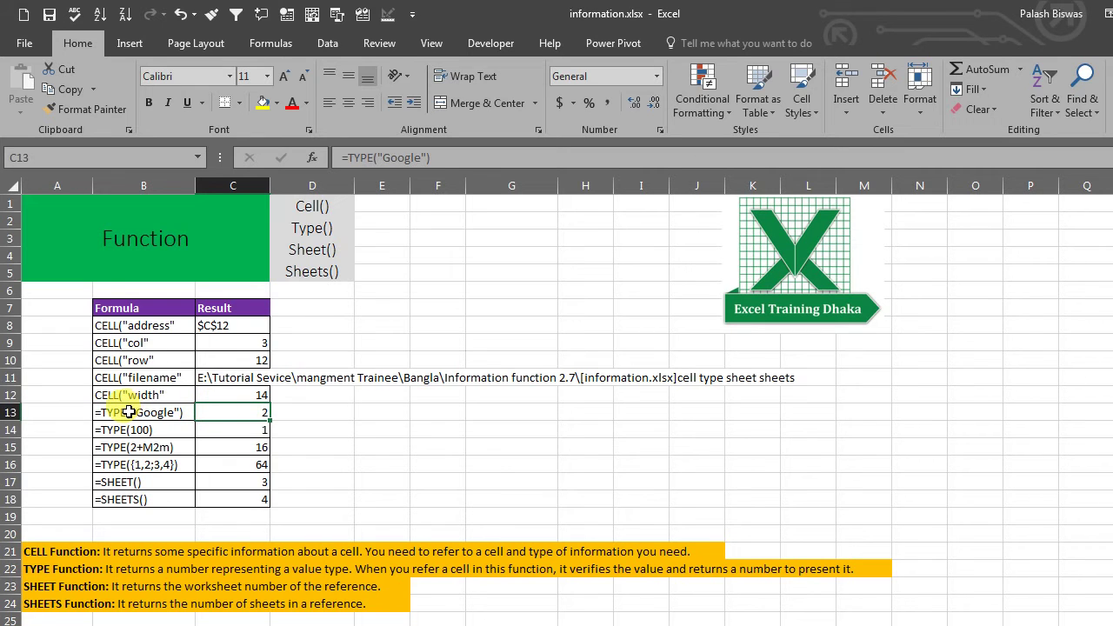
pyautogui.moveTo(120, 414)
pyautogui.mouseDown()
pyautogui.moveTo(154, 455)
pyautogui.moveTo(217, 458)
pyautogui.moveTo(200, 450)
pyautogui.moveTo(156, 465)
pyautogui.moveTo(170, 474)
pyautogui.mouseUp()
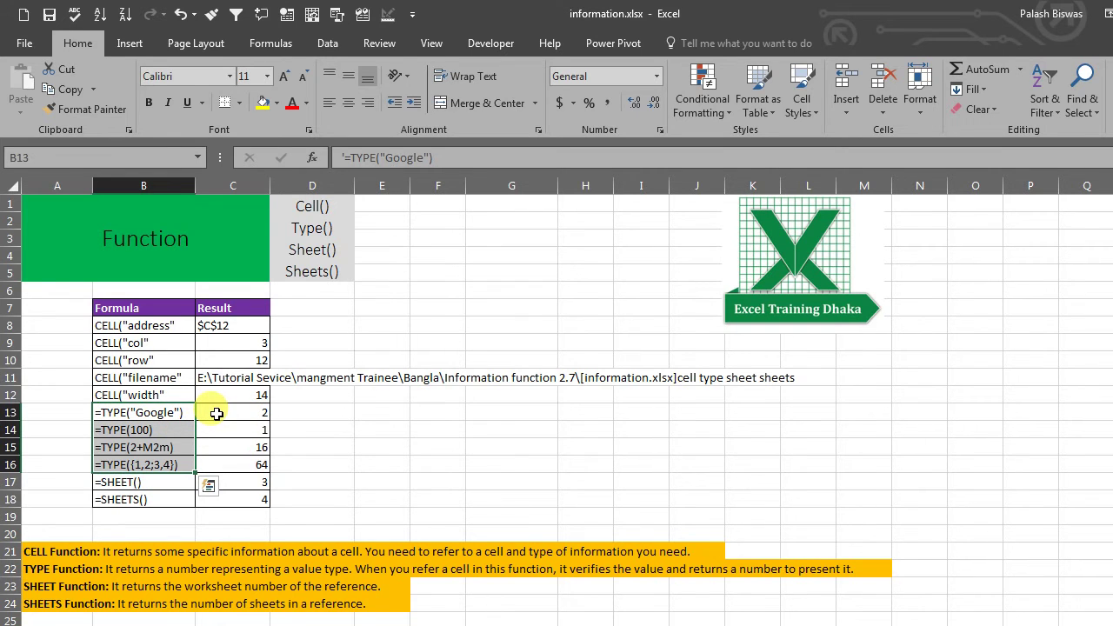
pyautogui.moveTo(132, 412); pyautogui.dragTo(239, 412)
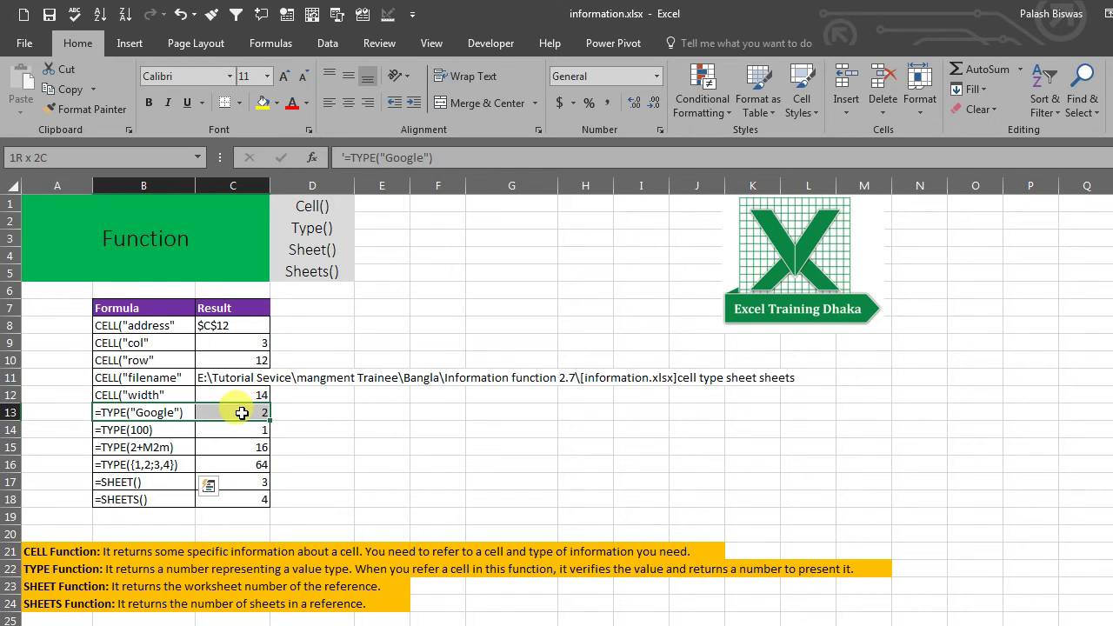
pyautogui.moveTo(130, 430); pyautogui.dragTo(244, 430)
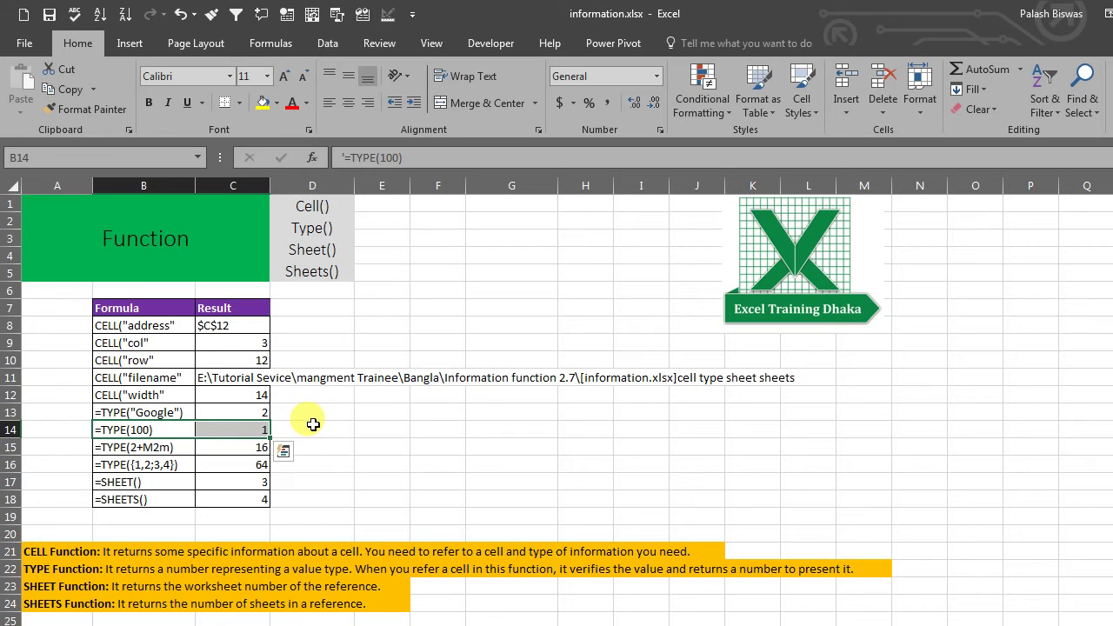
pyautogui.moveTo(131, 446); pyautogui.dragTo(254, 449)
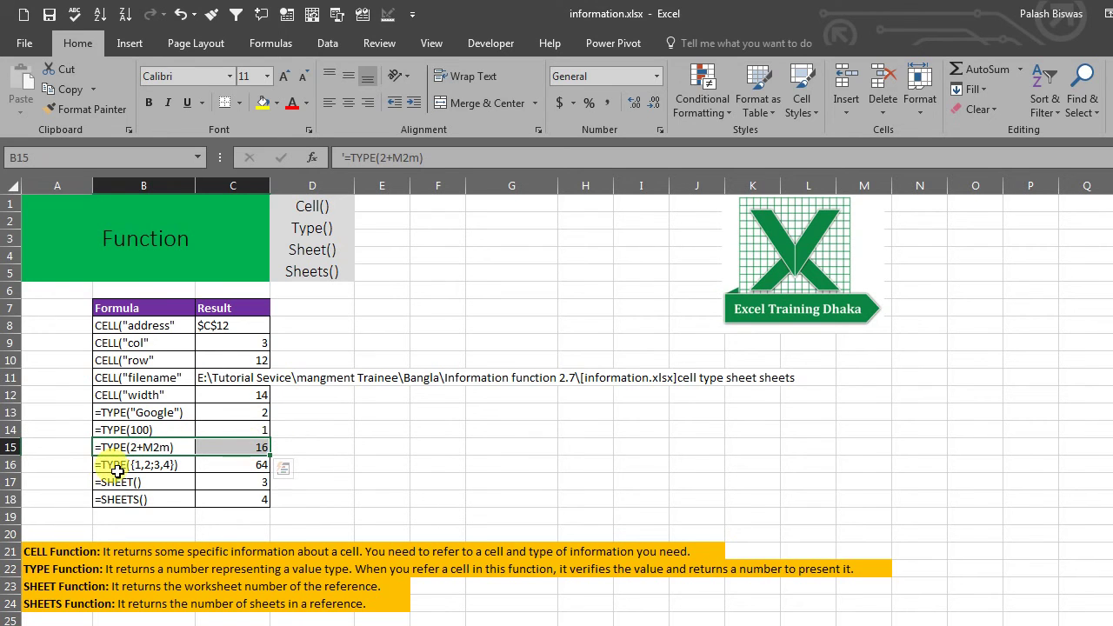
pyautogui.moveTo(119, 466); pyautogui.dragTo(227, 469)
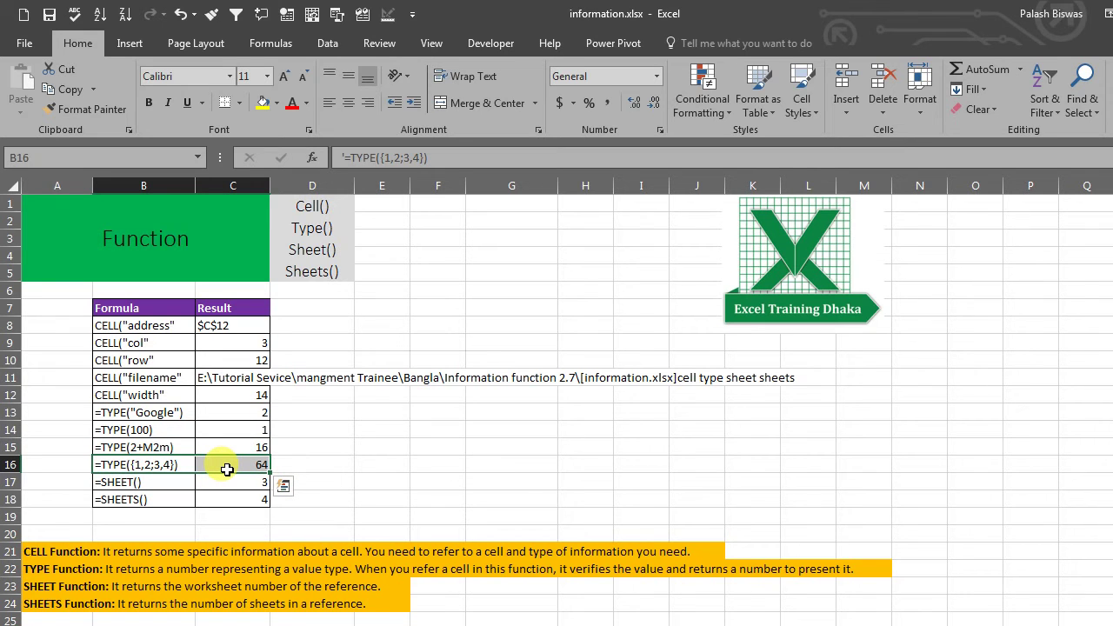
# Step: Examine the TYPE formulas behind the results in C13 and C14, highlight C13:C16, and return to C13
pyautogui.click(232, 413)
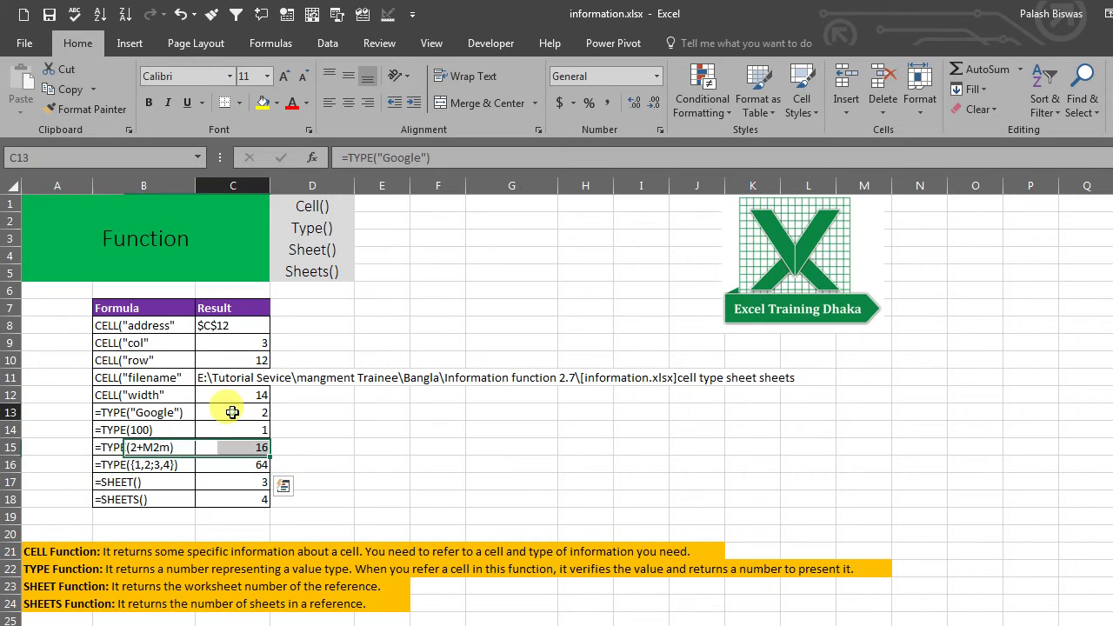
pyautogui.doubleClick(231, 413)
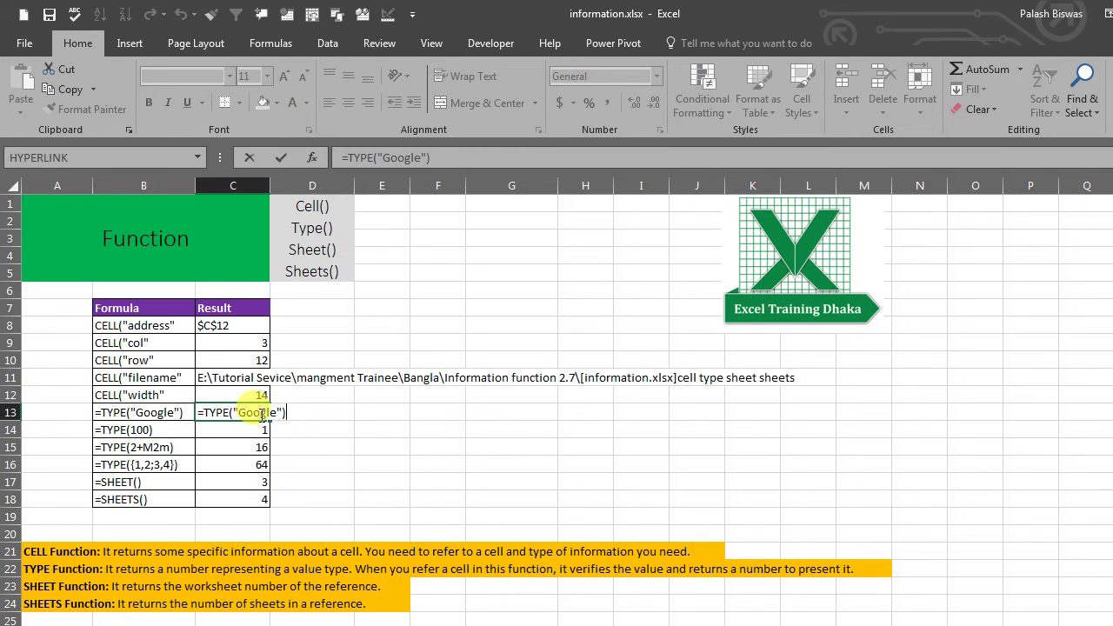
pyautogui.click(291, 458)
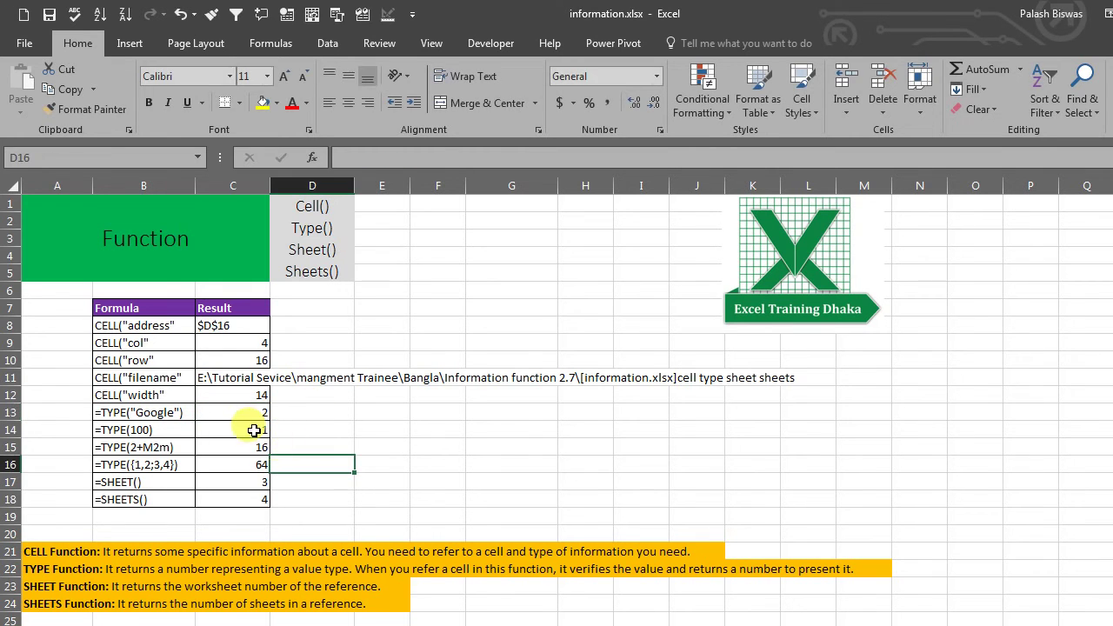
pyautogui.click(235, 413)
pyautogui.doubleClick(235, 428)
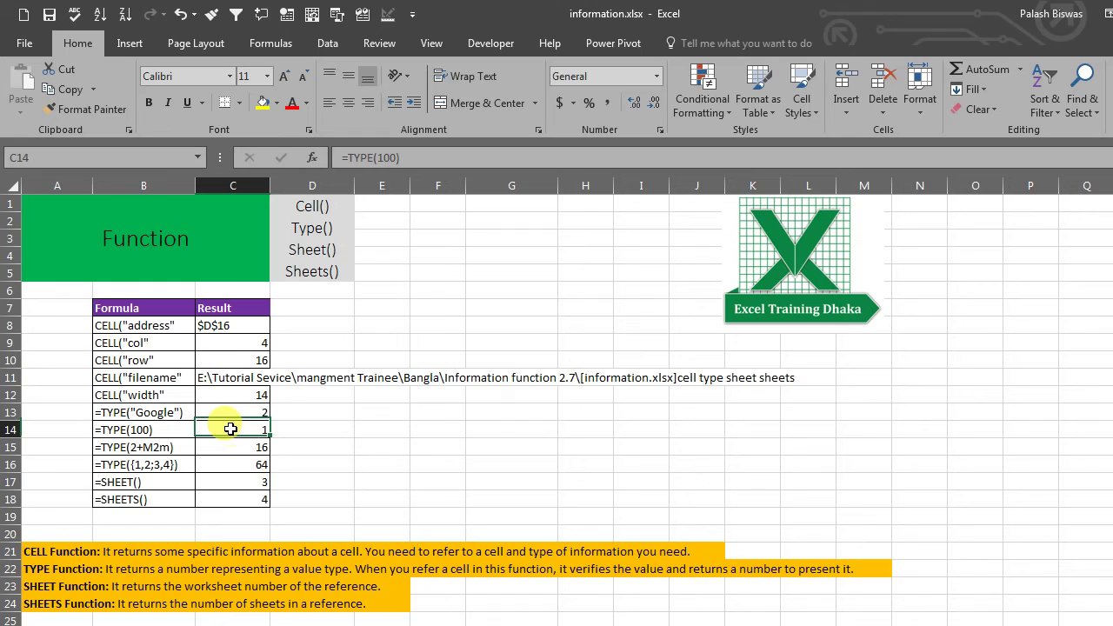
pyautogui.click(305, 462)
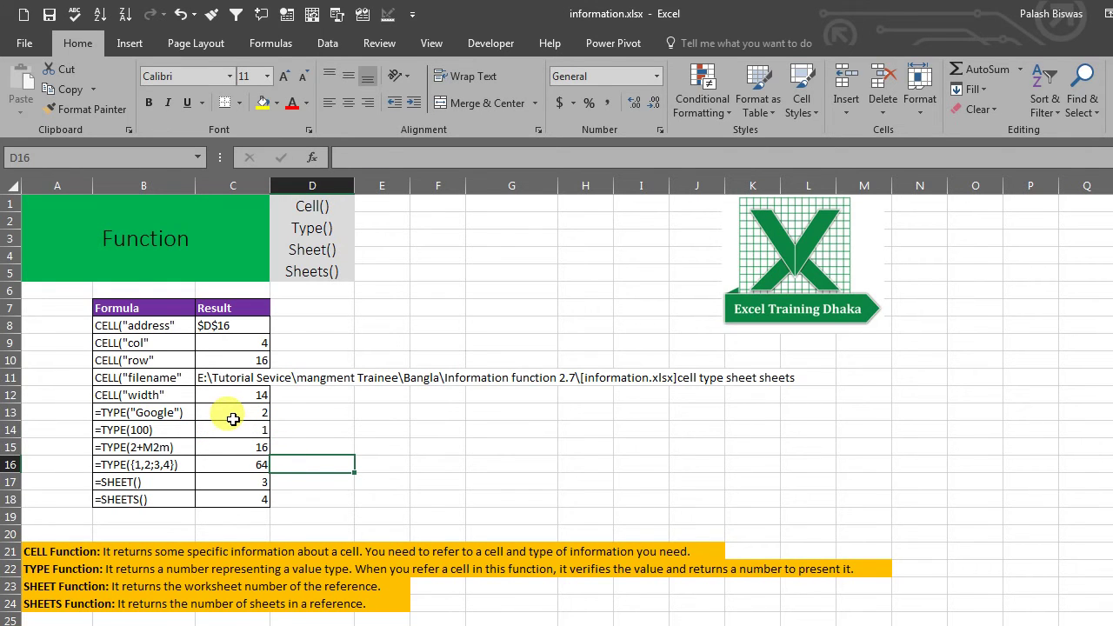
pyautogui.moveTo(232, 413); pyautogui.dragTo(231, 464)
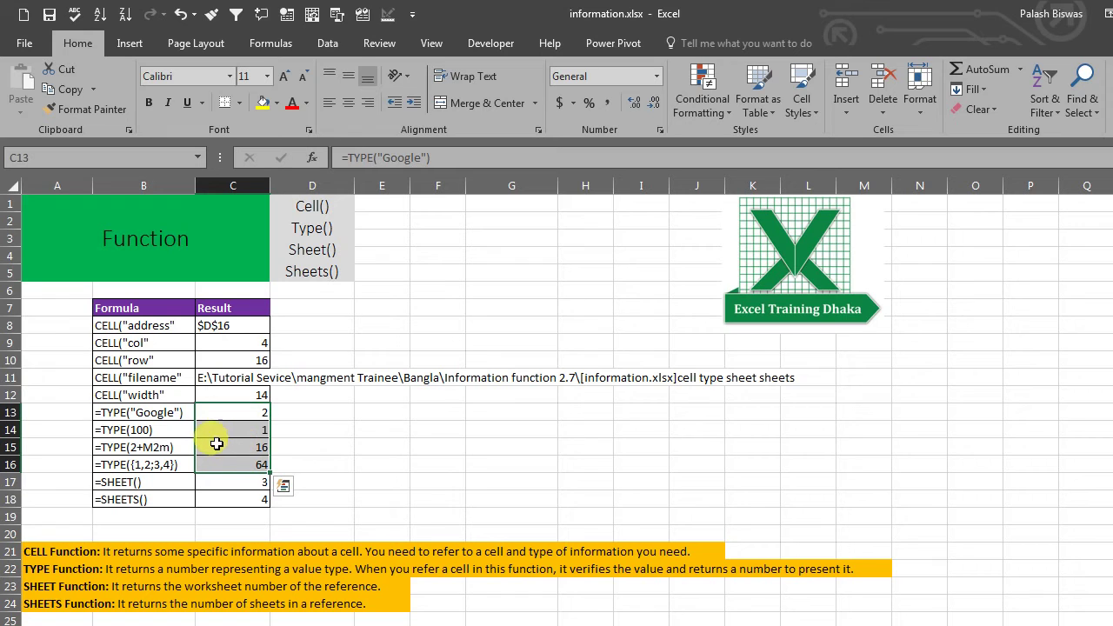
pyautogui.click(234, 415)
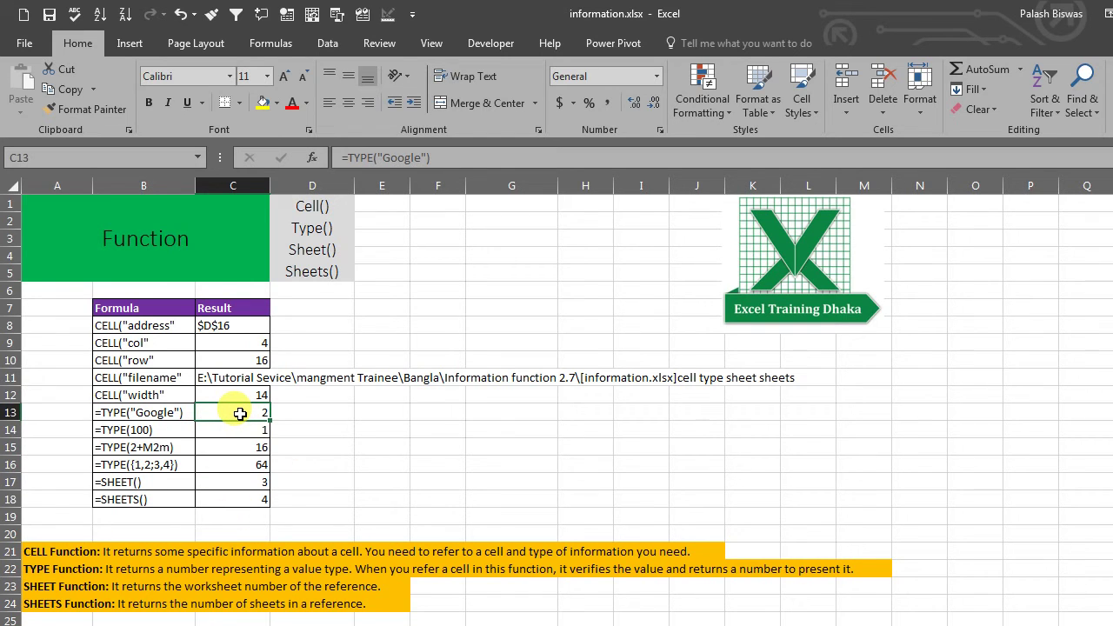
# Step: Examine the TYPE formulas behind the results in C14, C15 and C16, and highlight B13:C16
pyautogui.click(228, 430)
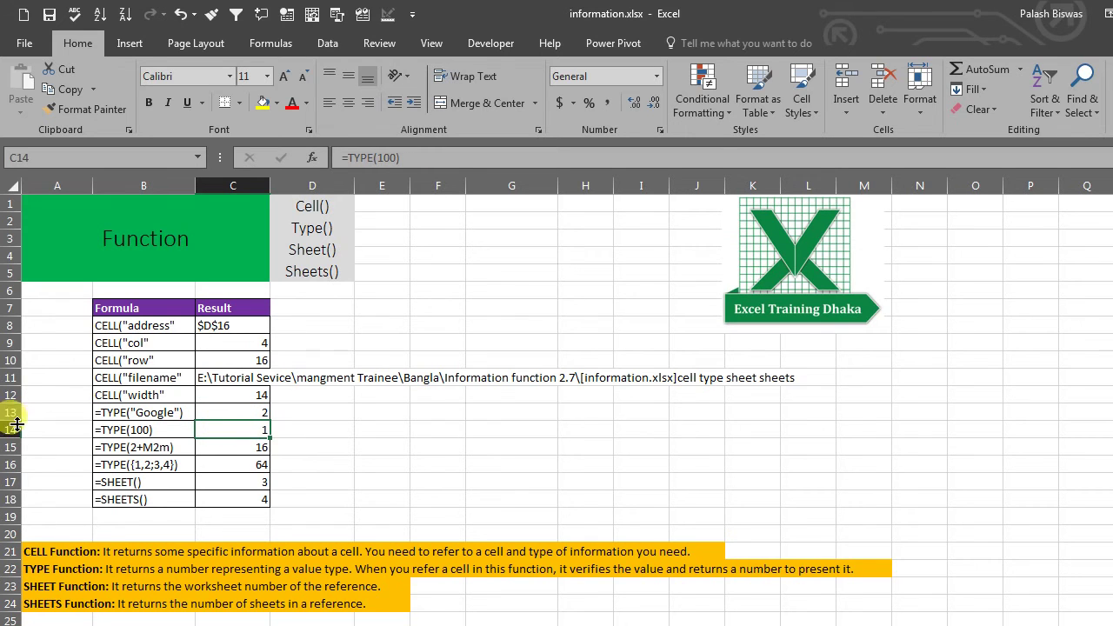
pyautogui.click(231, 447)
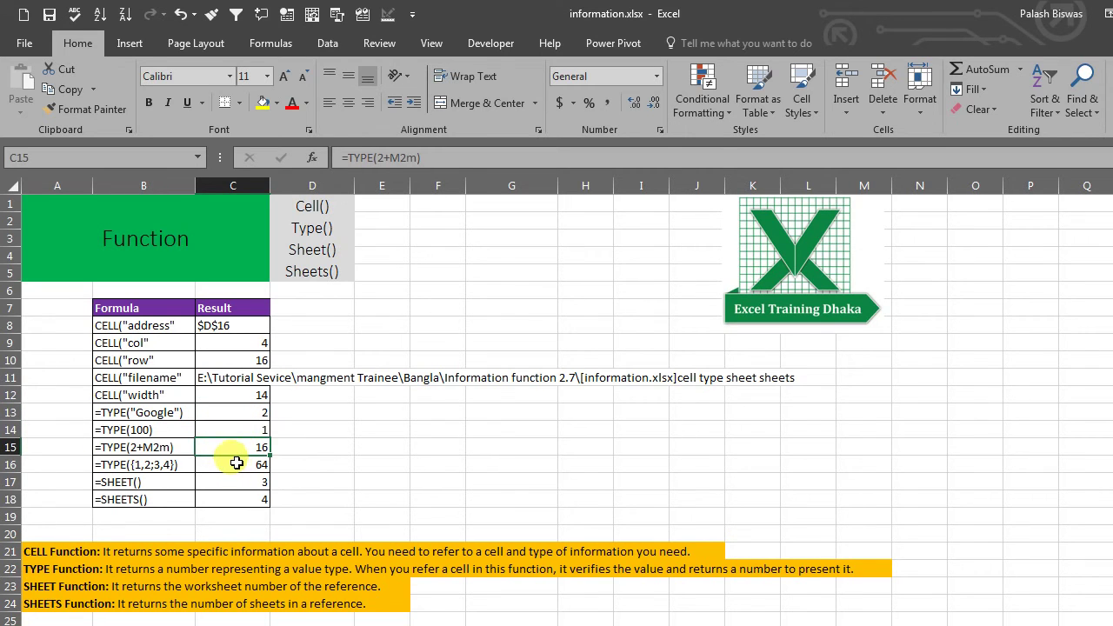
pyautogui.click(231, 463)
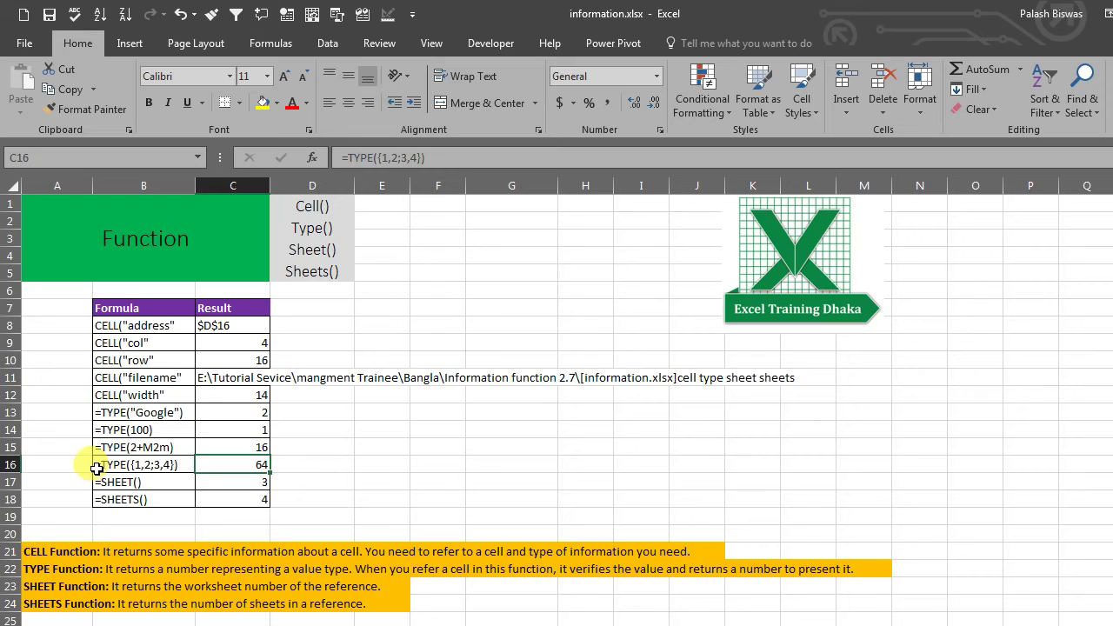
pyautogui.moveTo(144, 409); pyautogui.dragTo(257, 462)
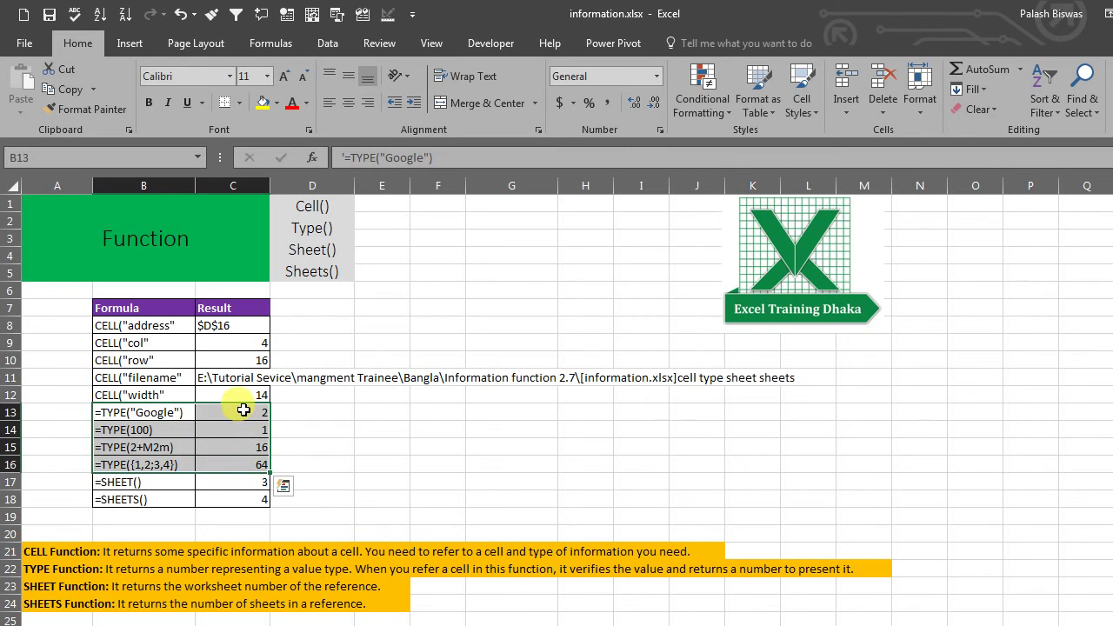
# Step: Highlight the SHEET entry with its result in B17:C17, and compare the SHEET and SHEETS formula text in B17 and B18
pyautogui.moveTo(135, 484); pyautogui.dragTo(238, 483)
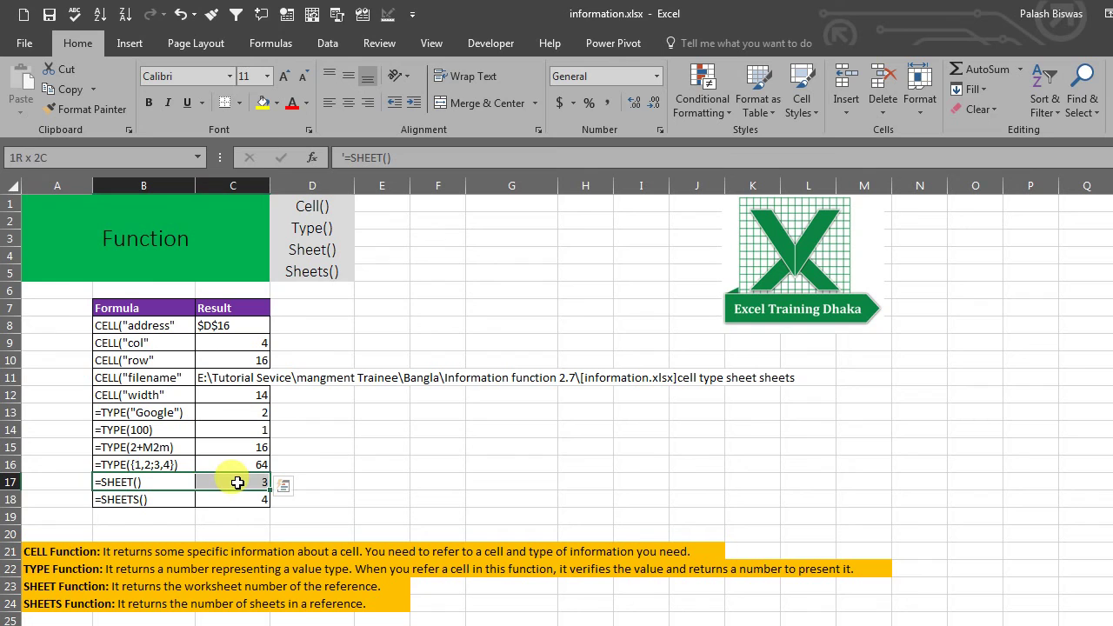
pyautogui.click(126, 482)
pyautogui.click(157, 501)
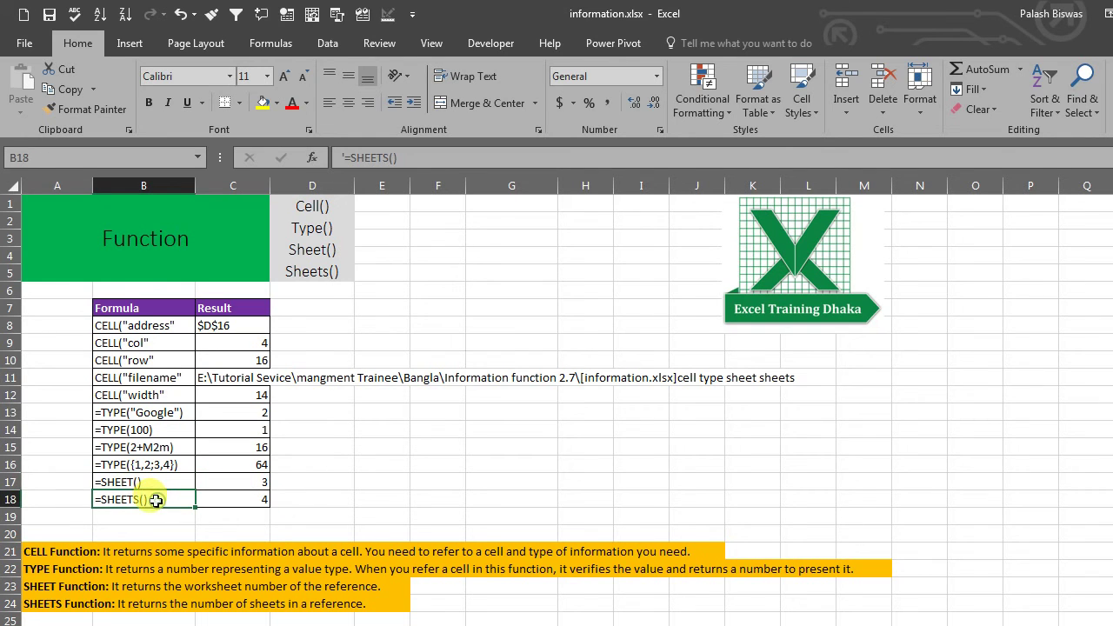
pyautogui.click(130, 484)
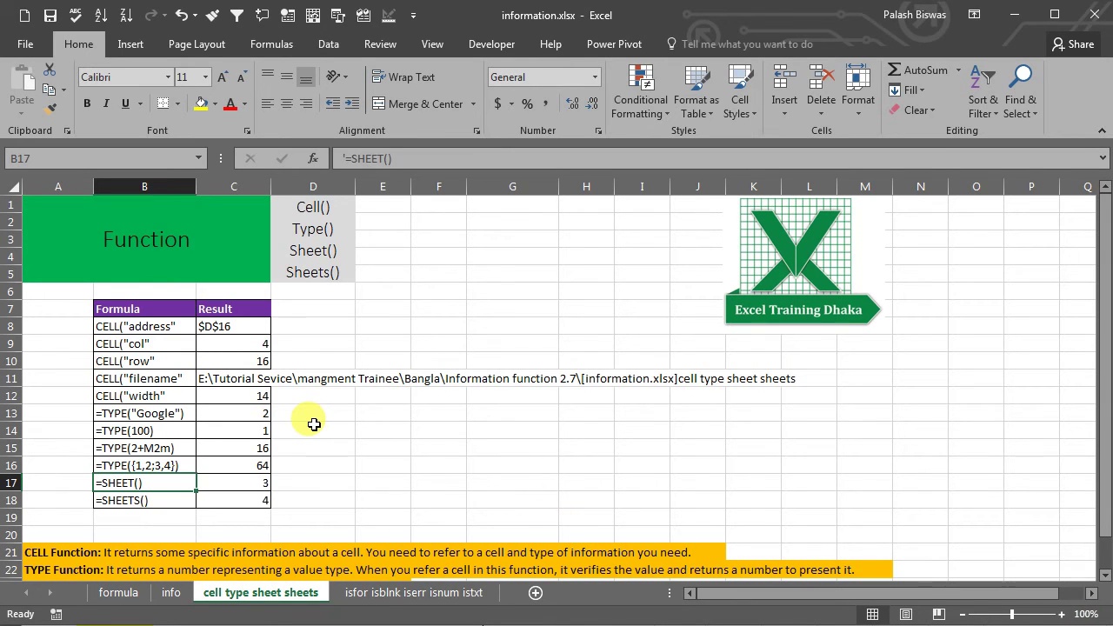
# Step: Inspect the =SHEET() formula in C17 in edit mode, recommit it unchanged, and keep C17 selected
pyautogui.click(249, 481)
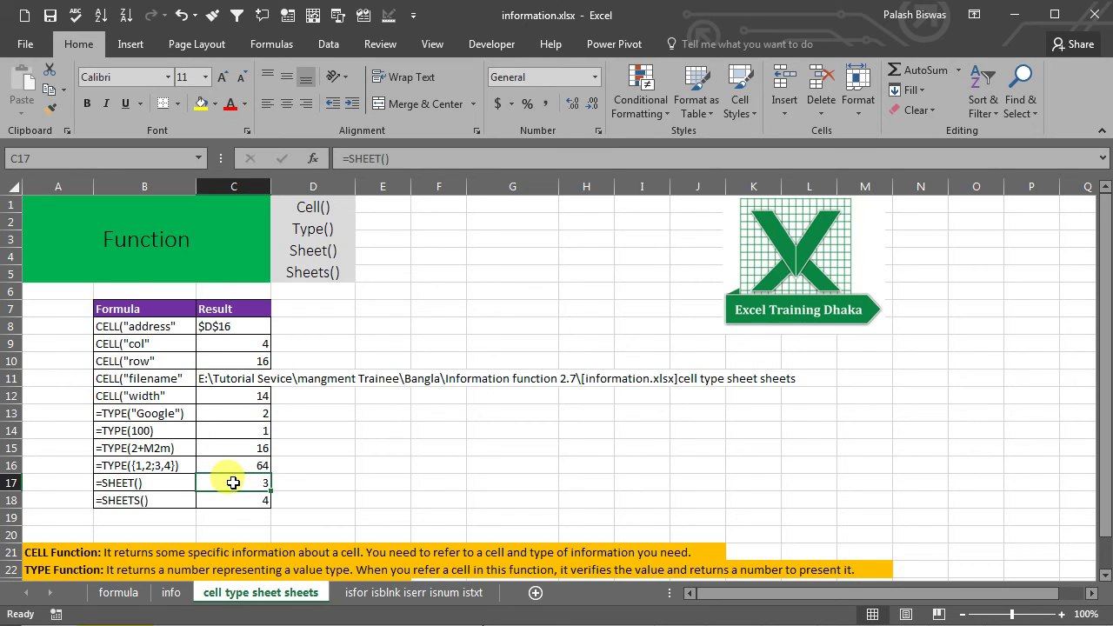
pyautogui.doubleClick(235, 481)
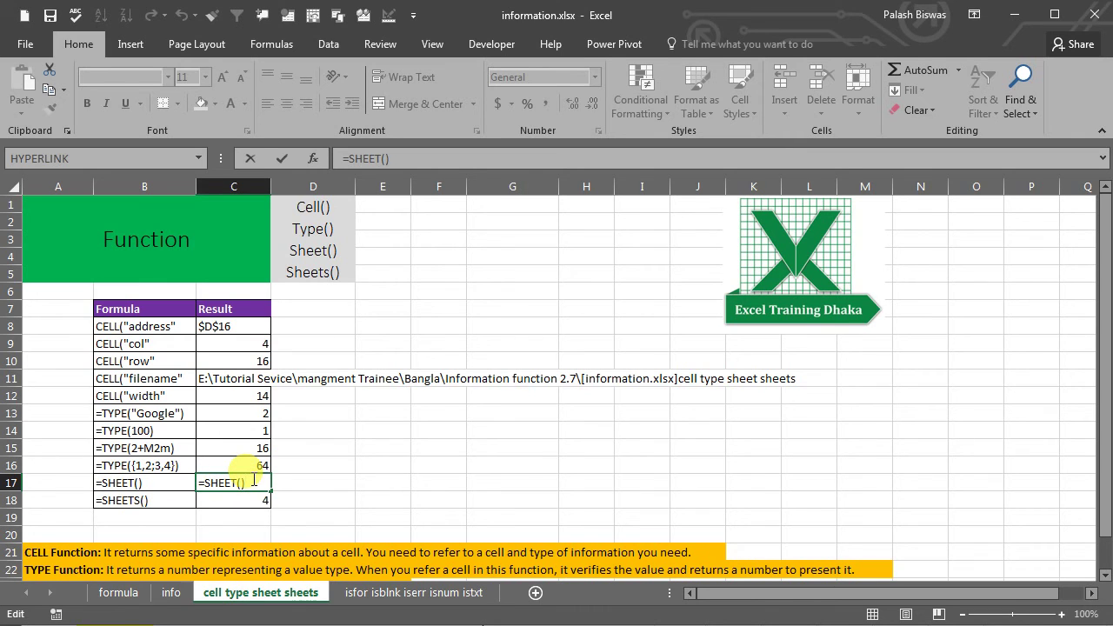
pyautogui.press('Return')
pyautogui.click(215, 487)
pyautogui.doubleClick(215, 487)
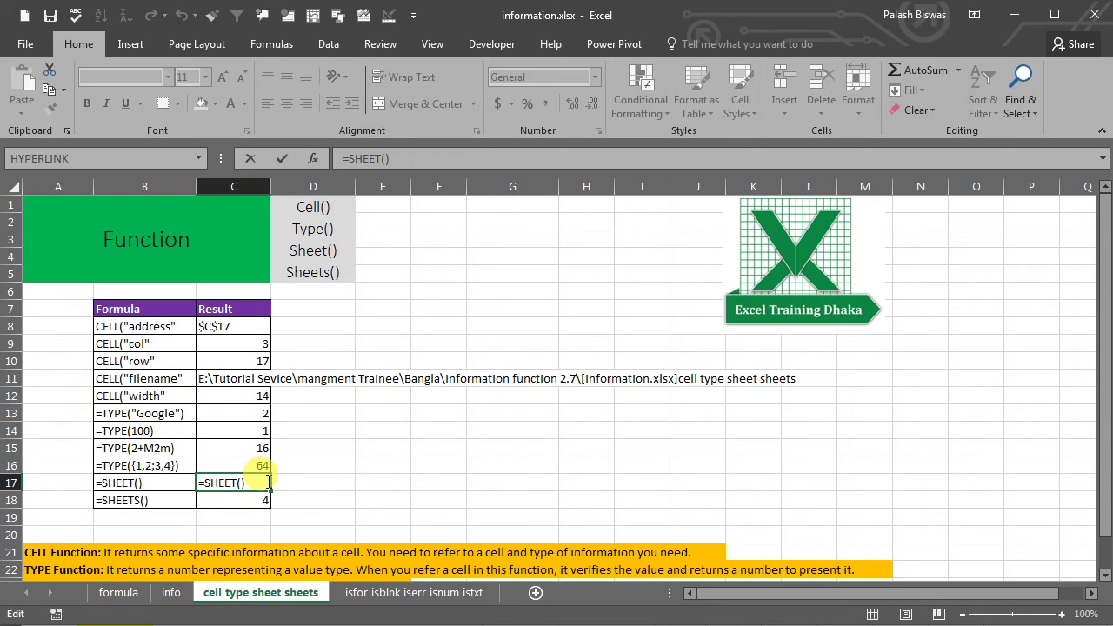
pyautogui.press('Return')
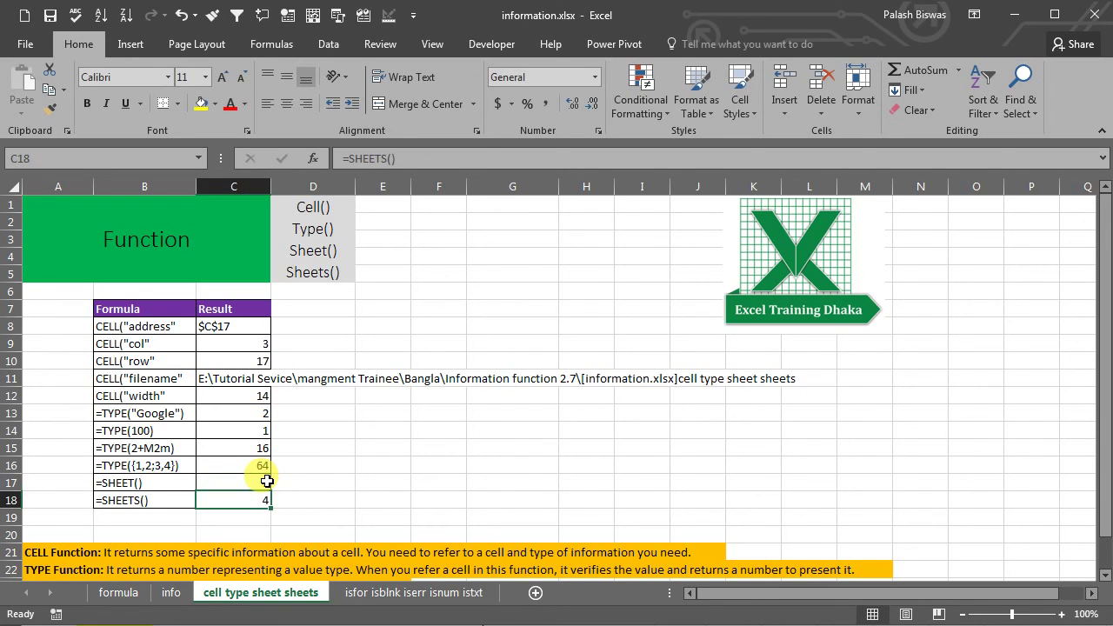
pyautogui.click(267, 481)
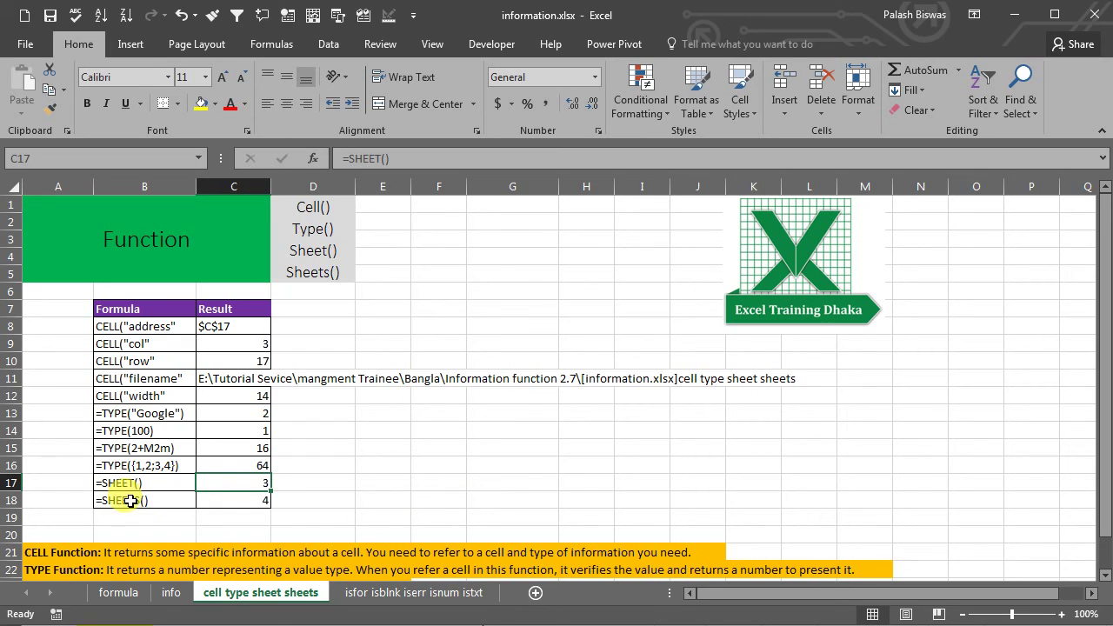
# Step: Highlight the SHEETS entry in B18:C18, inspect C18's =SHEETS() formula in edit mode, and recommit it unchanged
pyautogui.moveTo(111, 501); pyautogui.dragTo(248, 497)
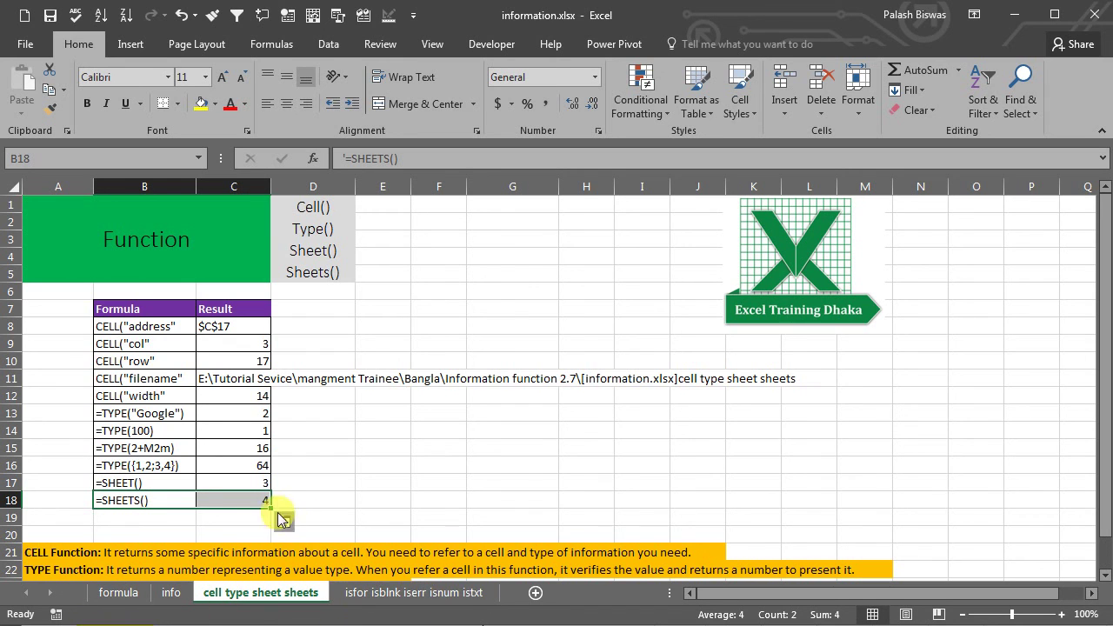
pyautogui.click(222, 501)
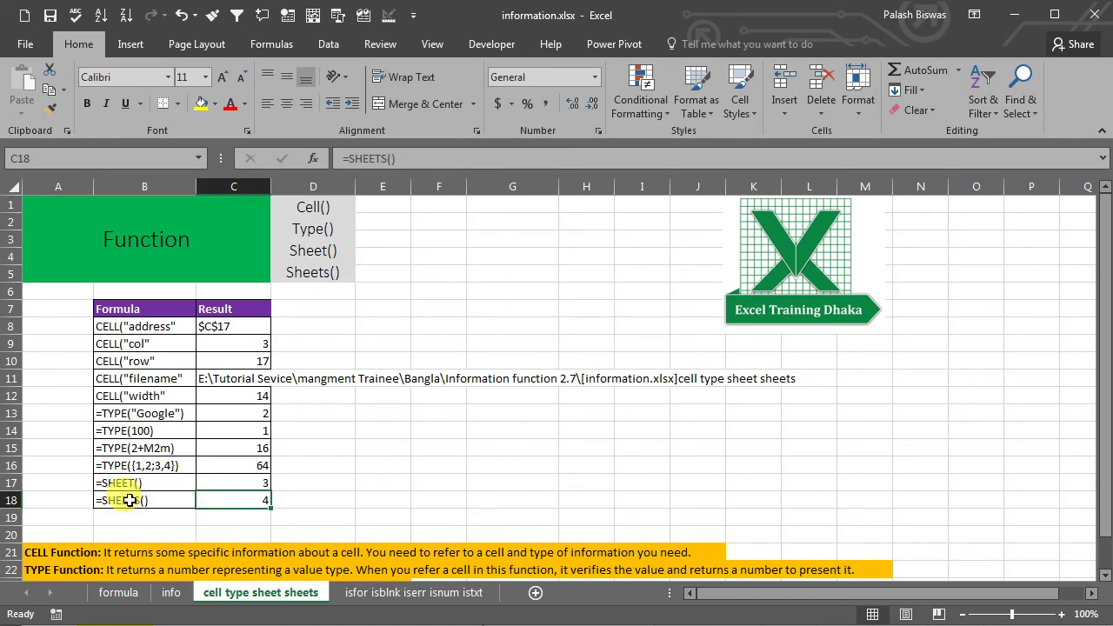
pyautogui.doubleClick(234, 499)
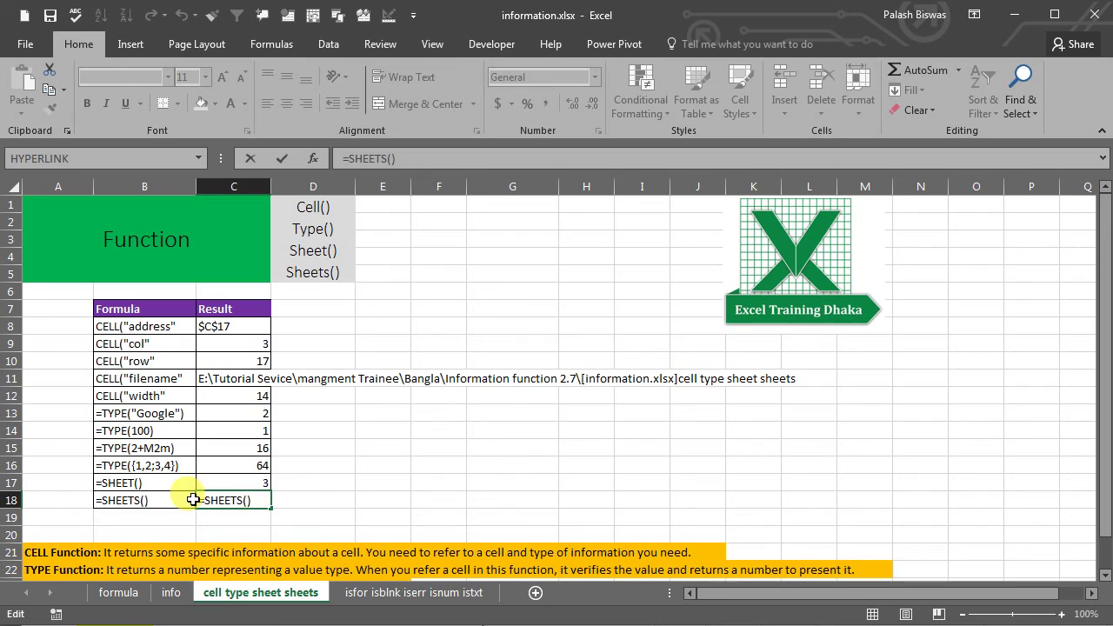
pyautogui.press('Return')
pyautogui.click(256, 499)
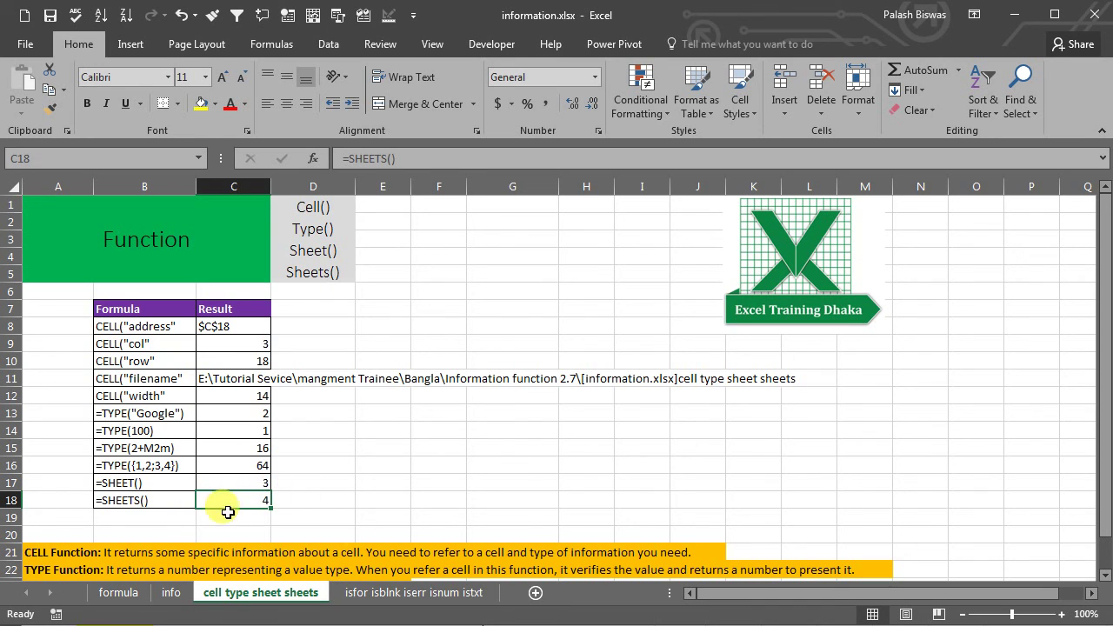
# Step: Add a blank worksheet after the "cell type sheet sheets" sheet, and recommit C18's =SHEETS() formula there to update its result
pyautogui.click(536, 594)
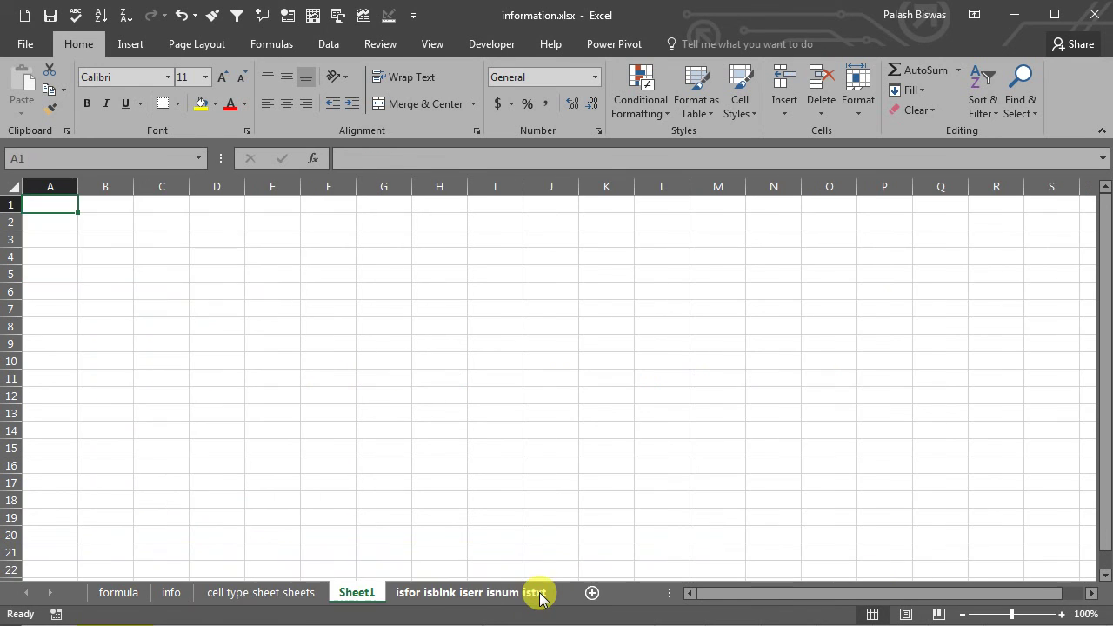
pyautogui.click(261, 593)
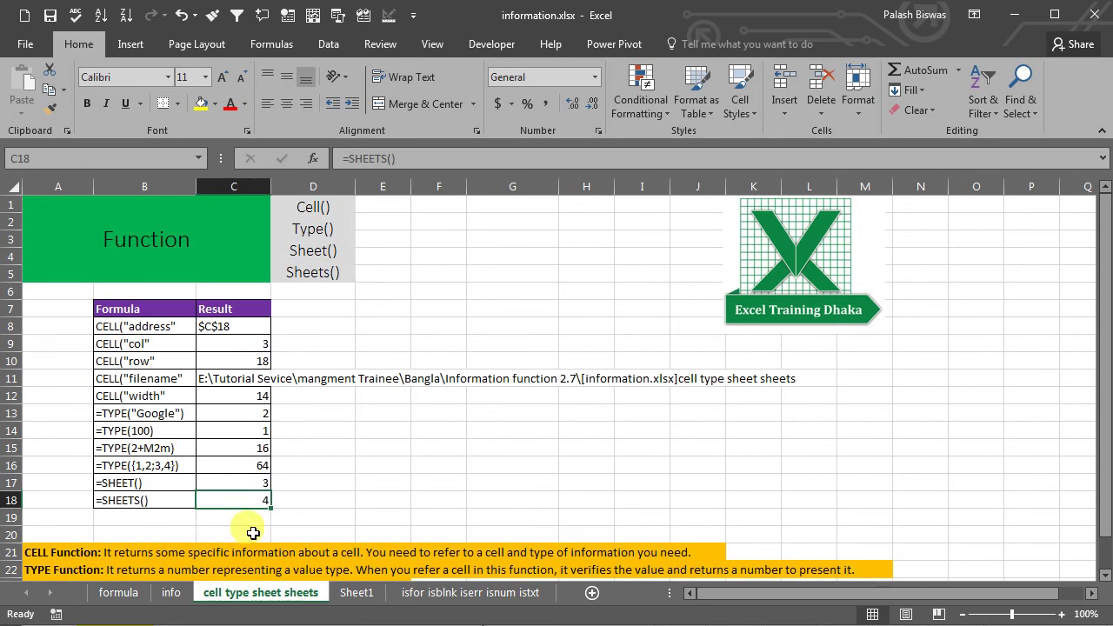
pyautogui.doubleClick(244, 499)
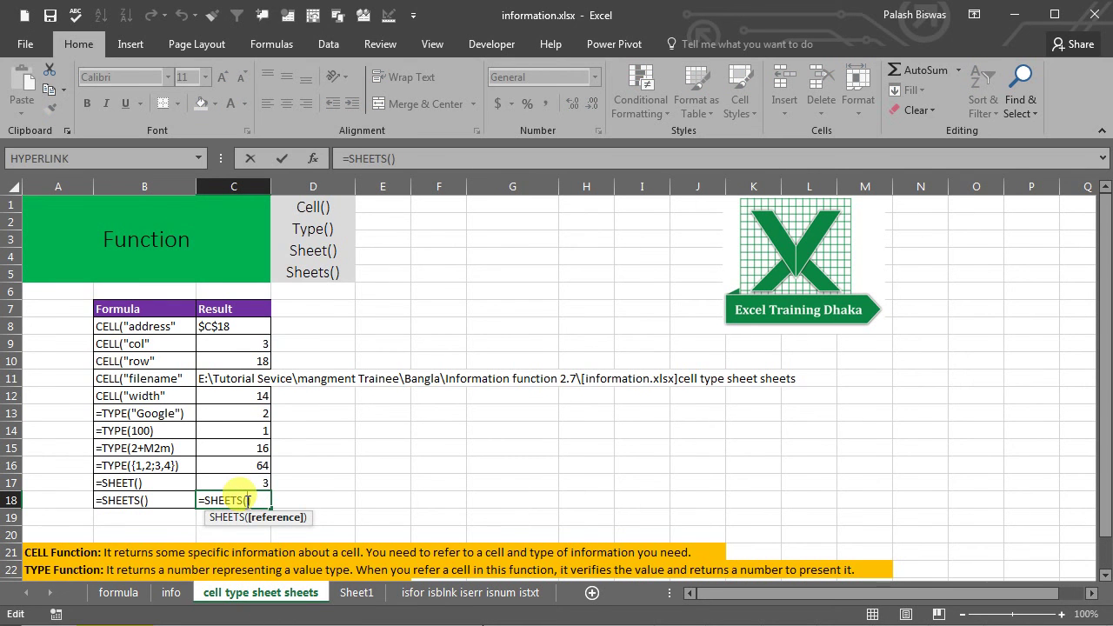
pyautogui.press('Return')
pyautogui.click(231, 499)
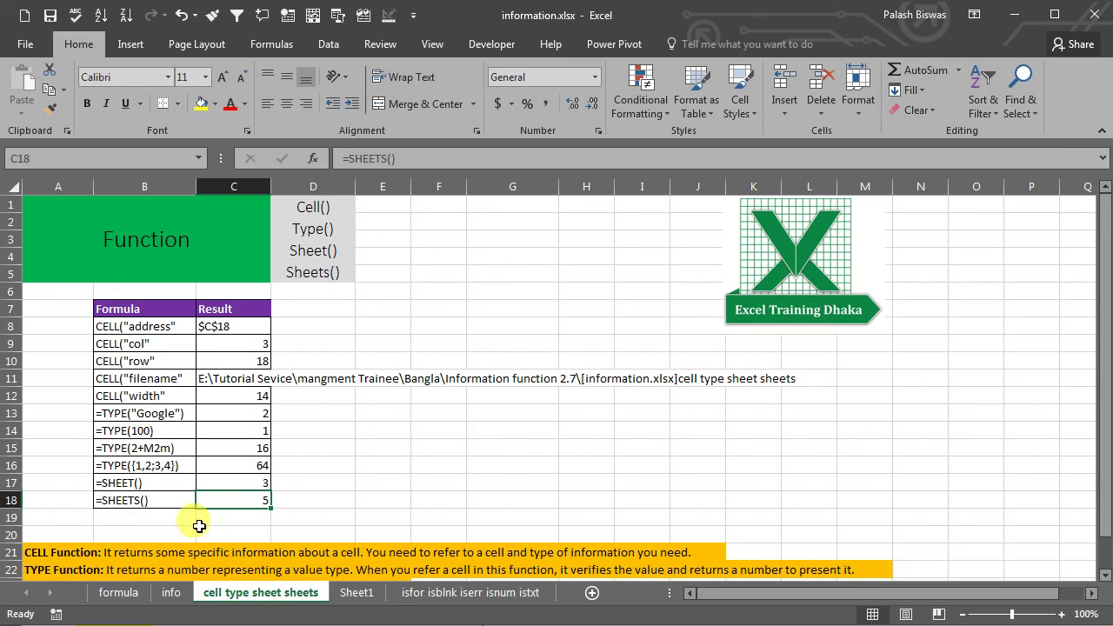
# Step: Select the empty cell F16 and maximize the workbook window
pyautogui.click(435, 462)
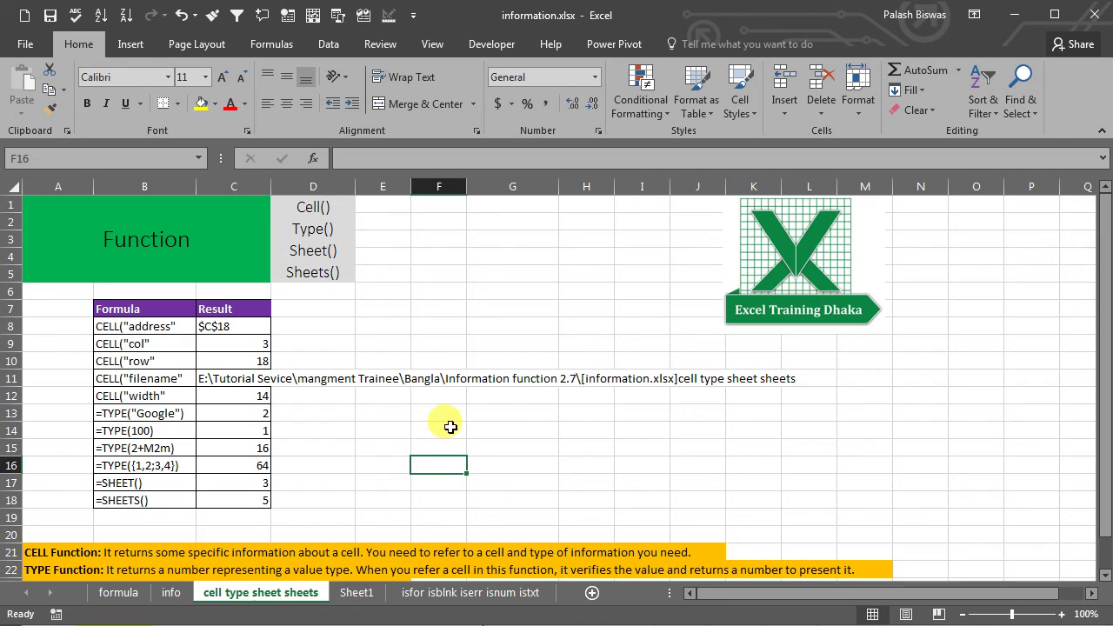
pyautogui.click(1054, 15)
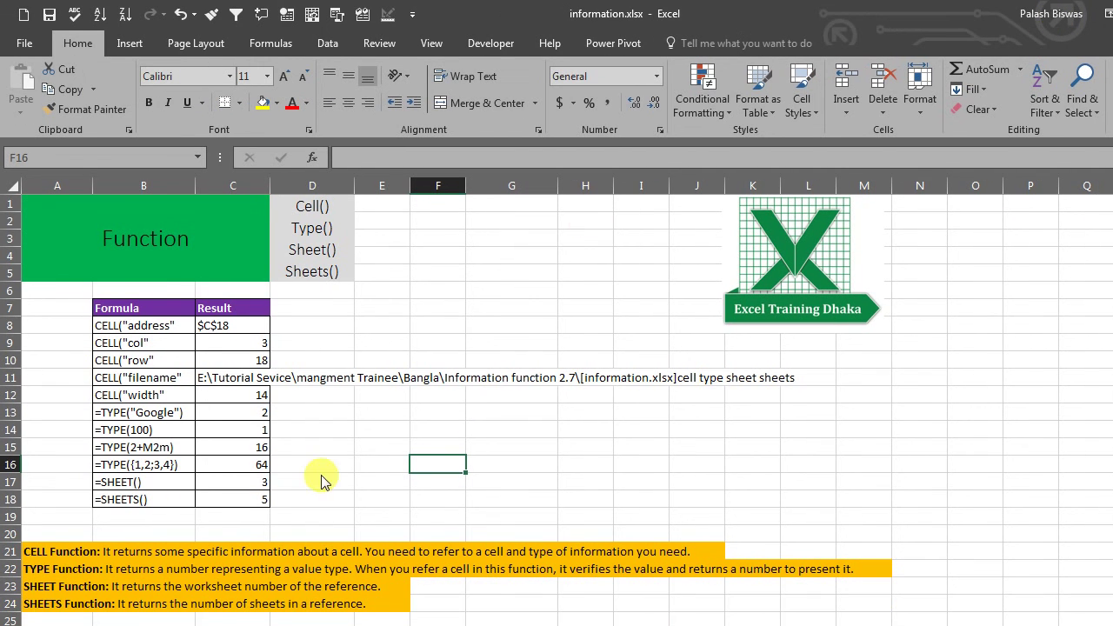